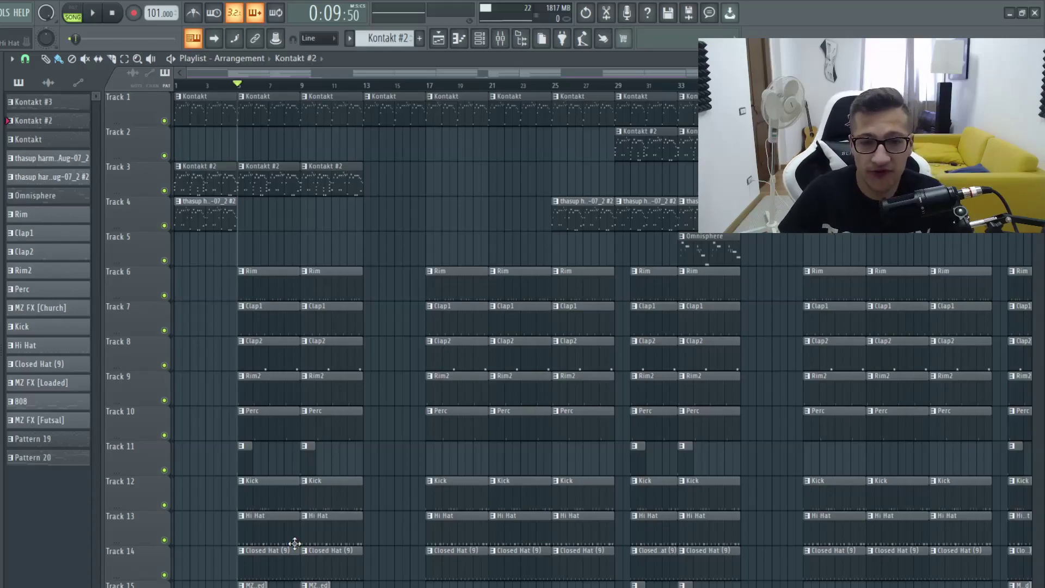
# Solo track 3 and play its Kontakt #2 melody with the clip open in the piano roll
pyautogui.rightClick(164, 190)
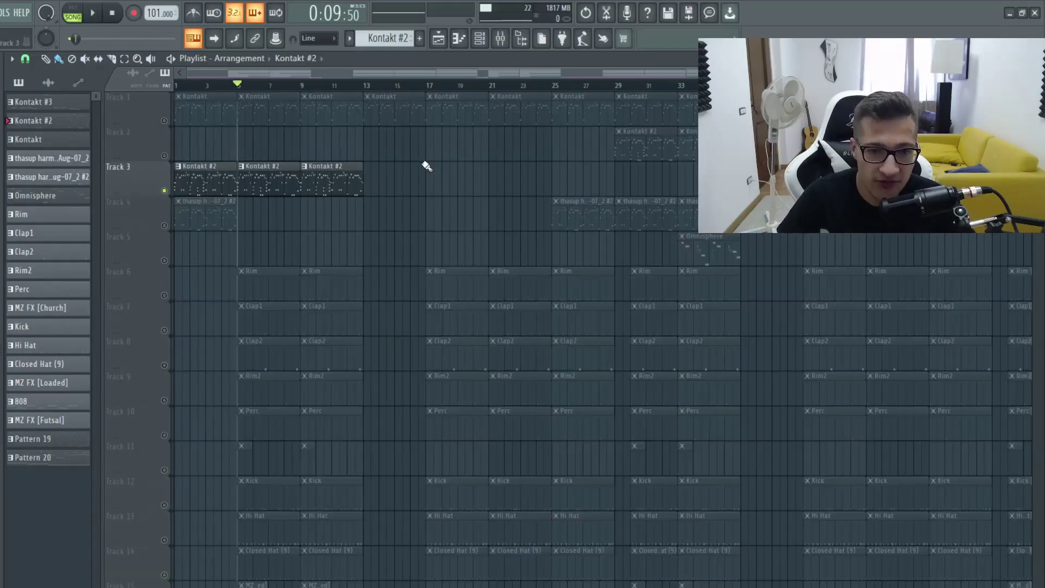
pyautogui.doubleClick(299, 169)
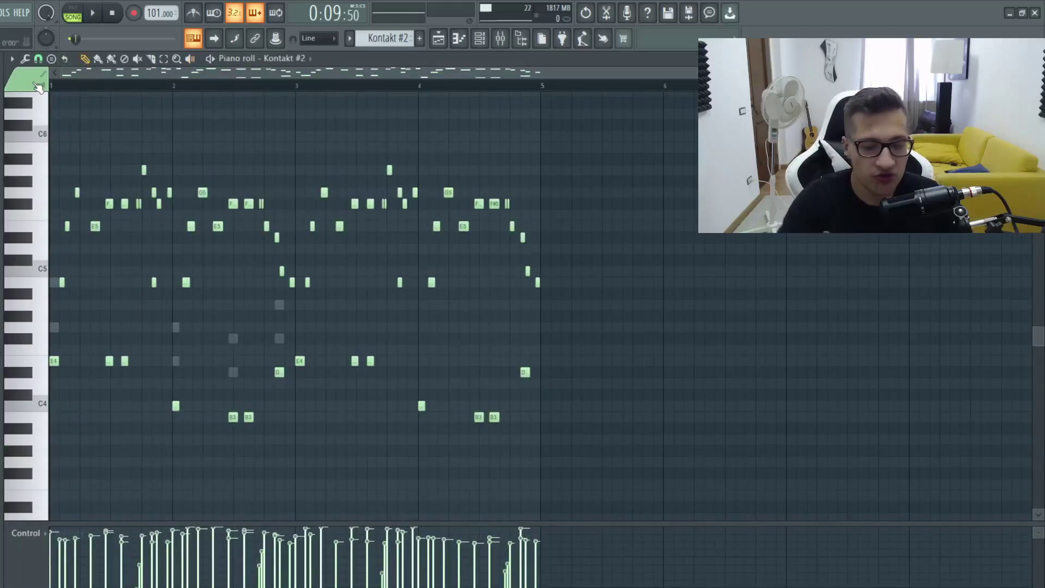
pyautogui.press('space')
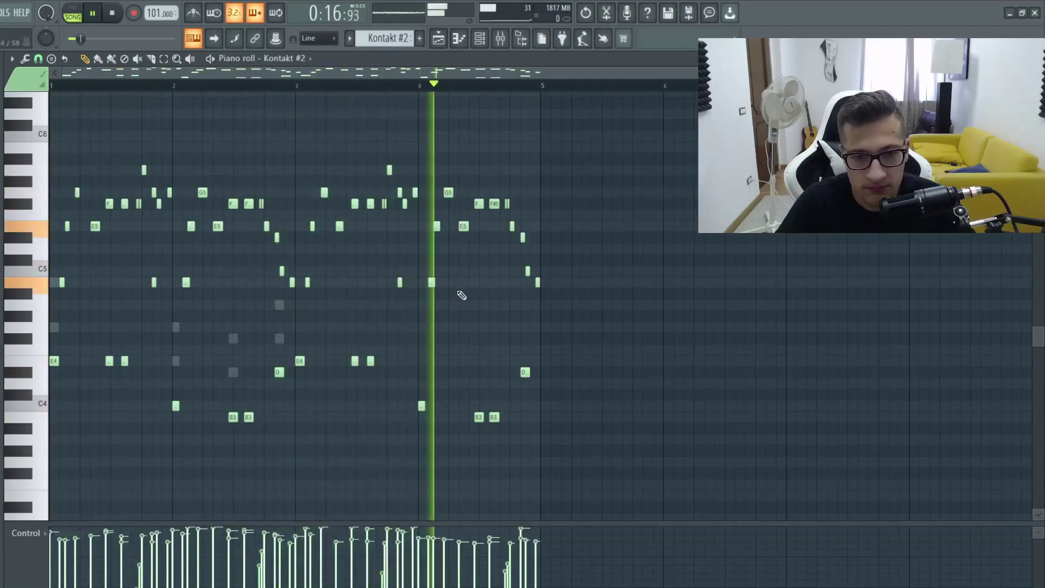
pyautogui.press('space')
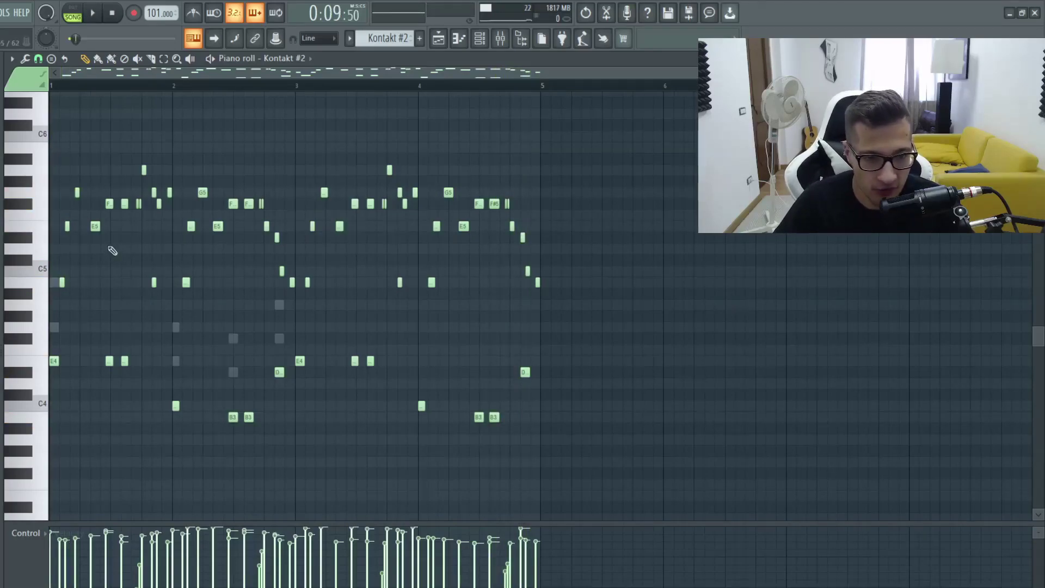
# Open the Scaler 2 channel and audition its detected chords E min, C maj, B maj and D# dim
pyautogui.click(480, 38)
pyautogui.click(192, 438)
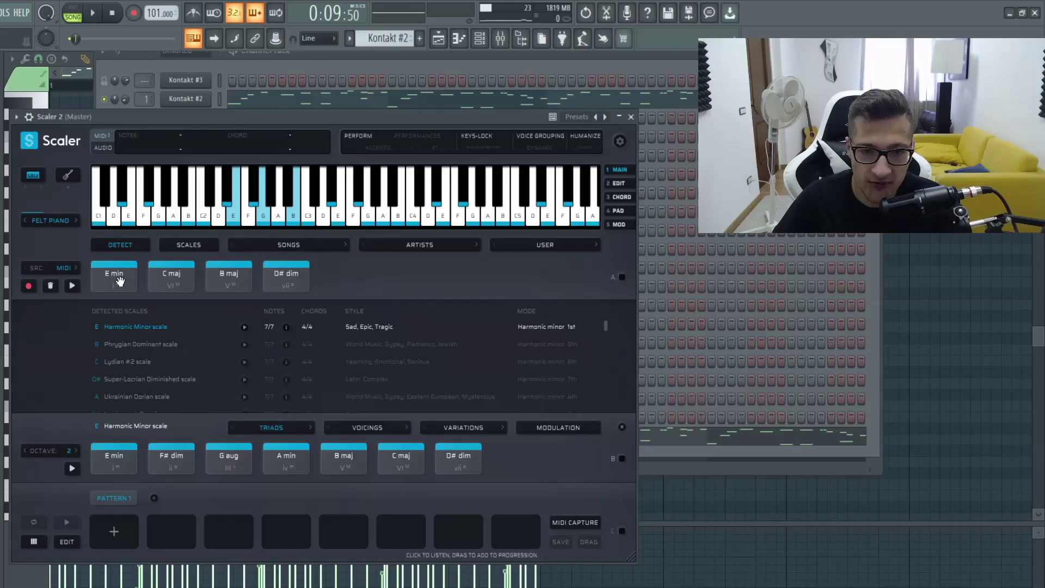
pyautogui.click(182, 287)
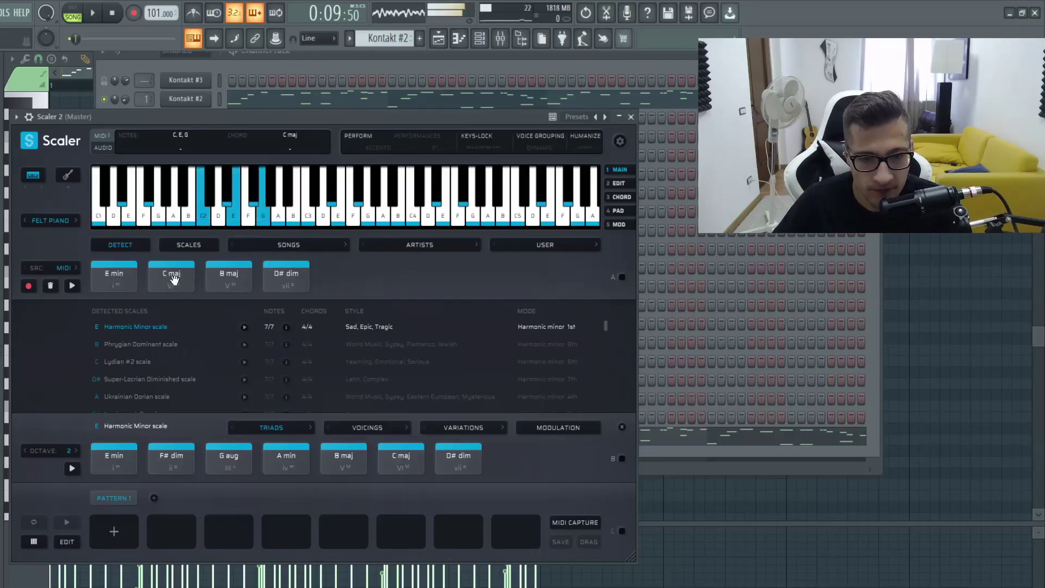
pyautogui.click(218, 281)
pyautogui.click(213, 281)
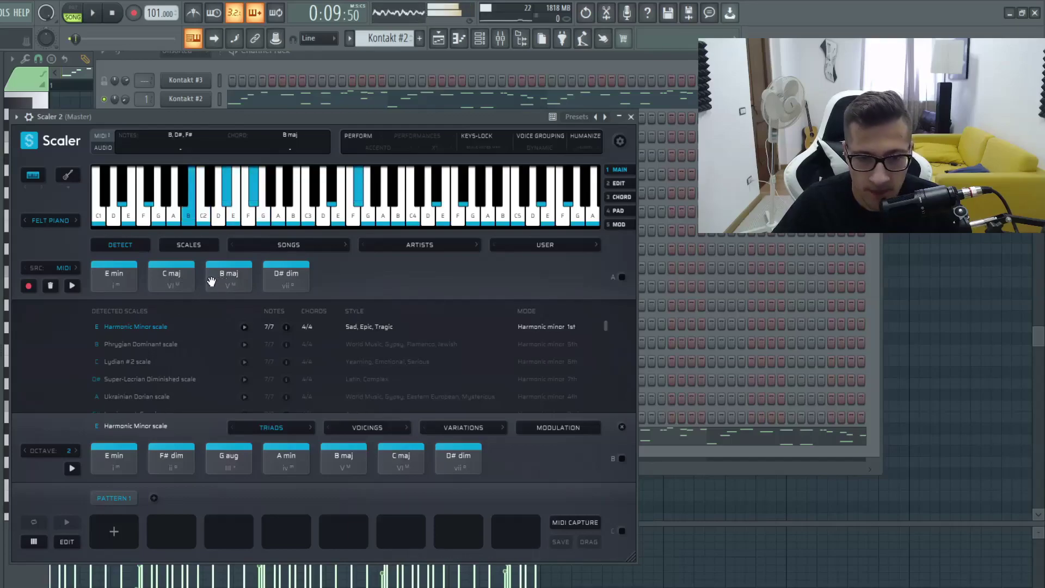
pyautogui.click(269, 275)
pyautogui.click(116, 275)
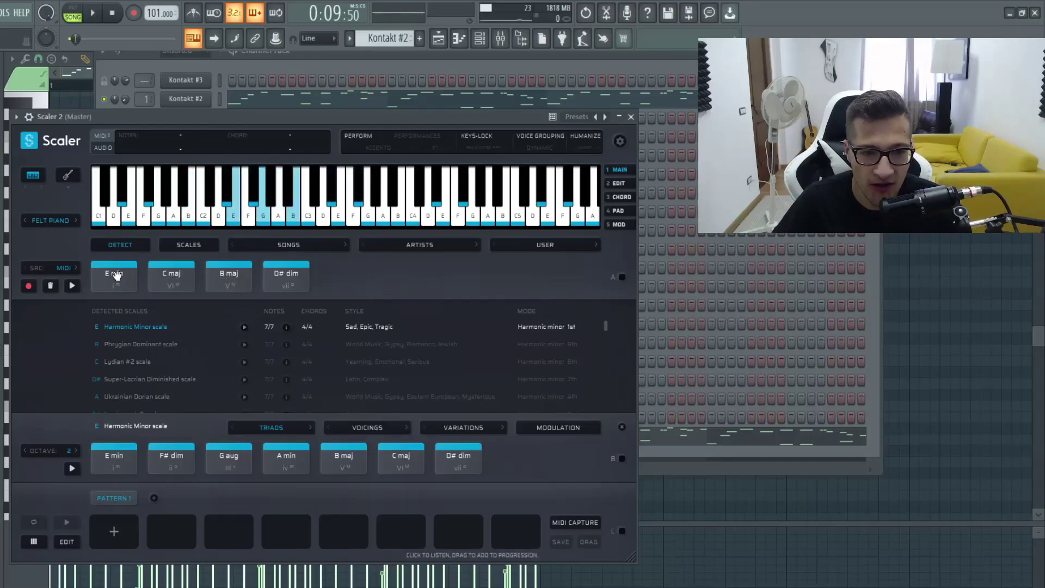
pyautogui.click(272, 284)
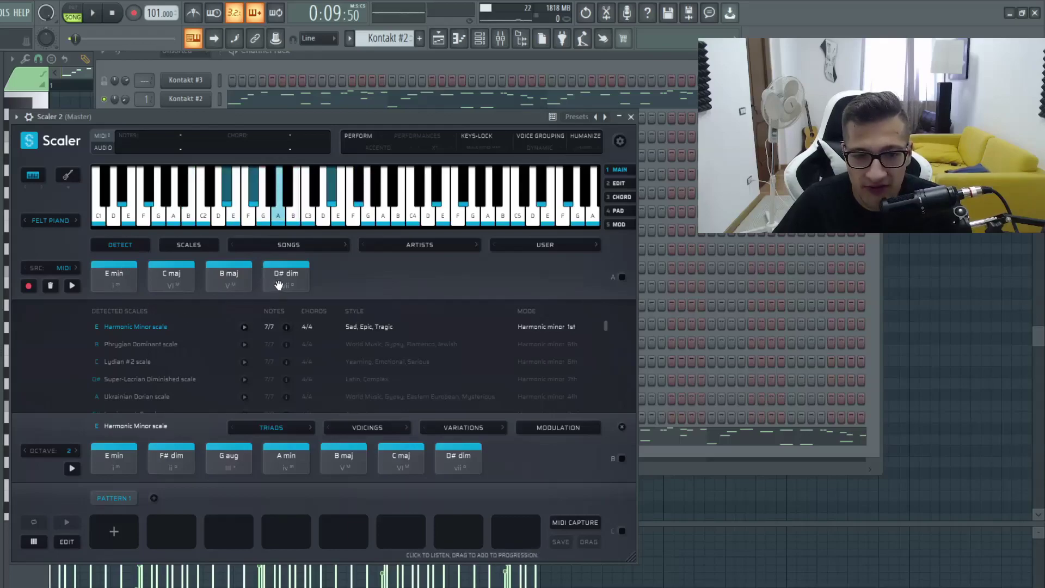
pyautogui.click(280, 283)
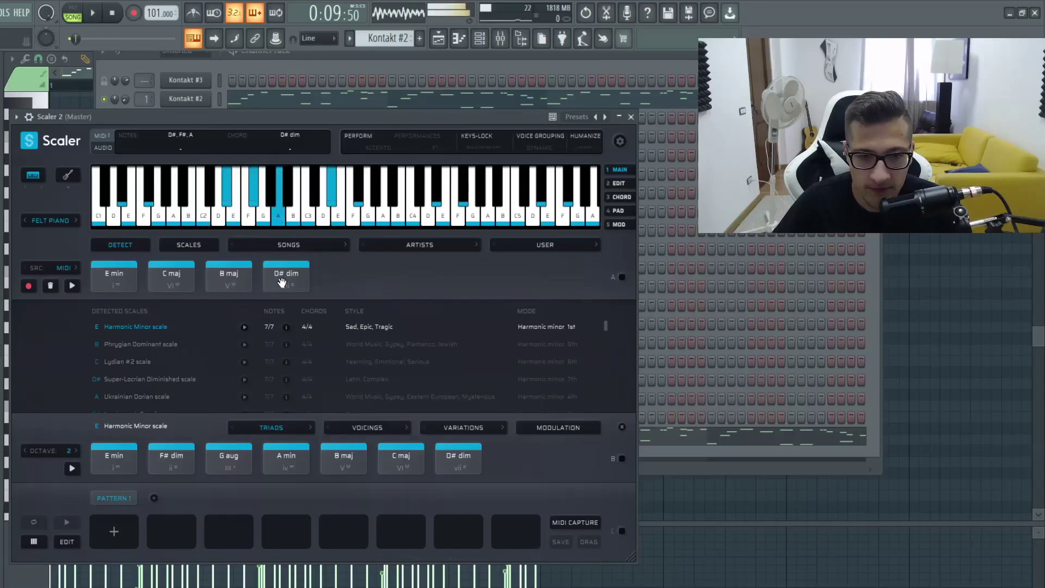
pyautogui.click(107, 282)
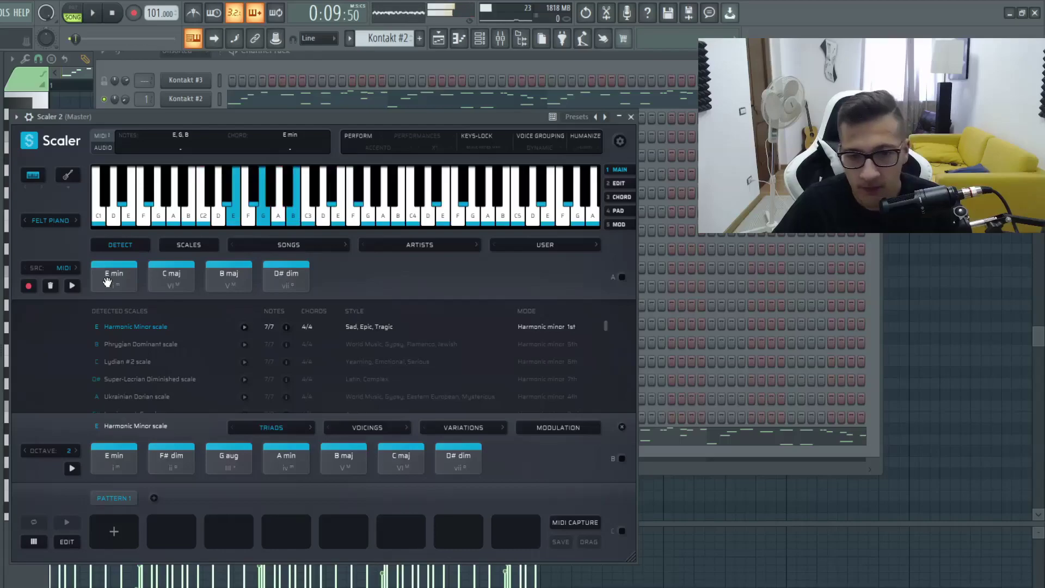
# Reopen the Kontakt #2 clip from track 3 in the piano roll, showing its opening notes up close
pyautogui.click(439, 38)
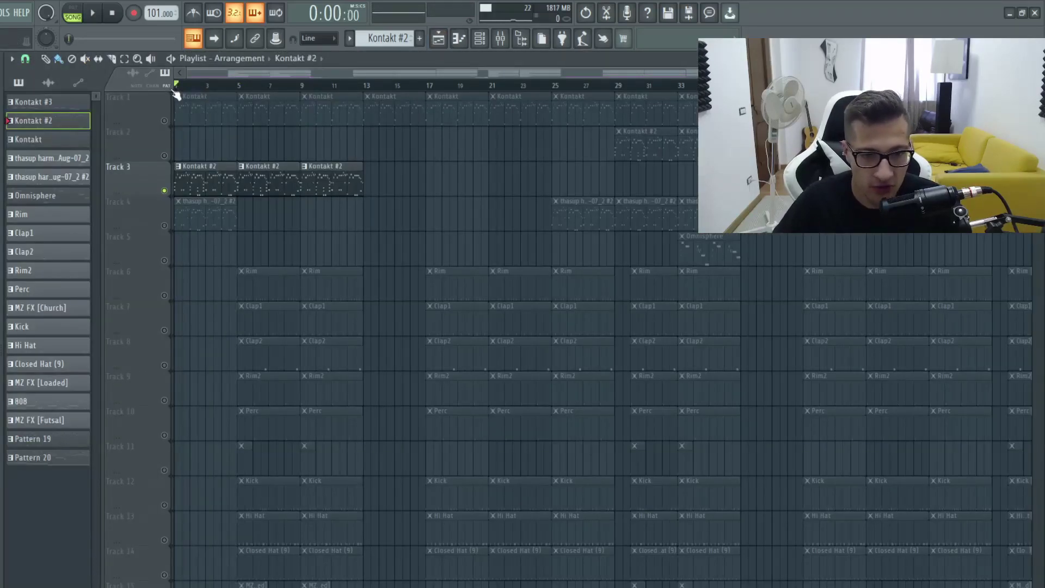
pyautogui.doubleClick(278, 178)
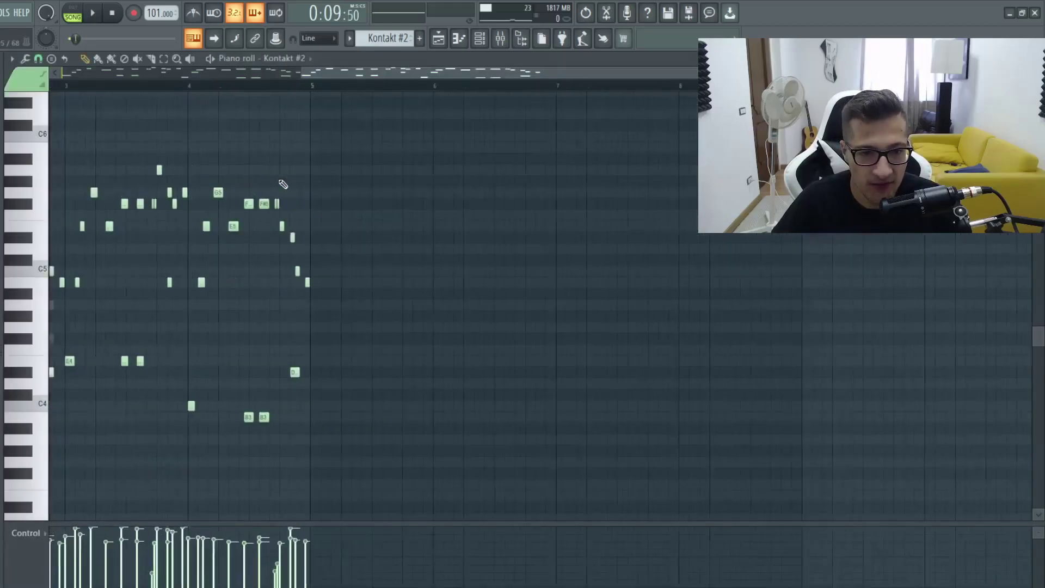
pyautogui.scroll(7, 50, 197)
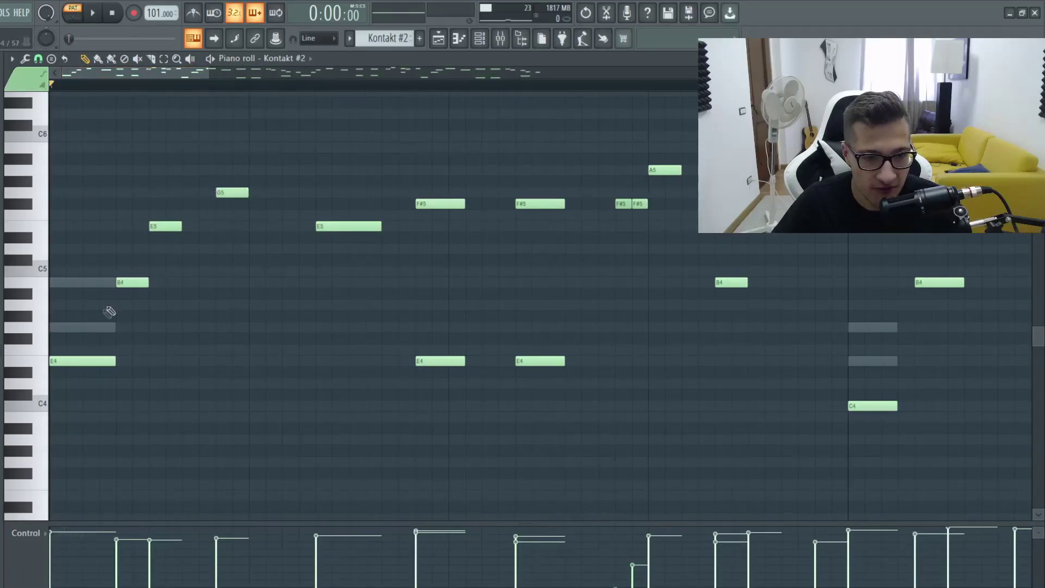
# Try completing the opening E4 note into a chord with G4 and B4, and delete both added notes
pyautogui.click(65, 328)
pyautogui.click(67, 282)
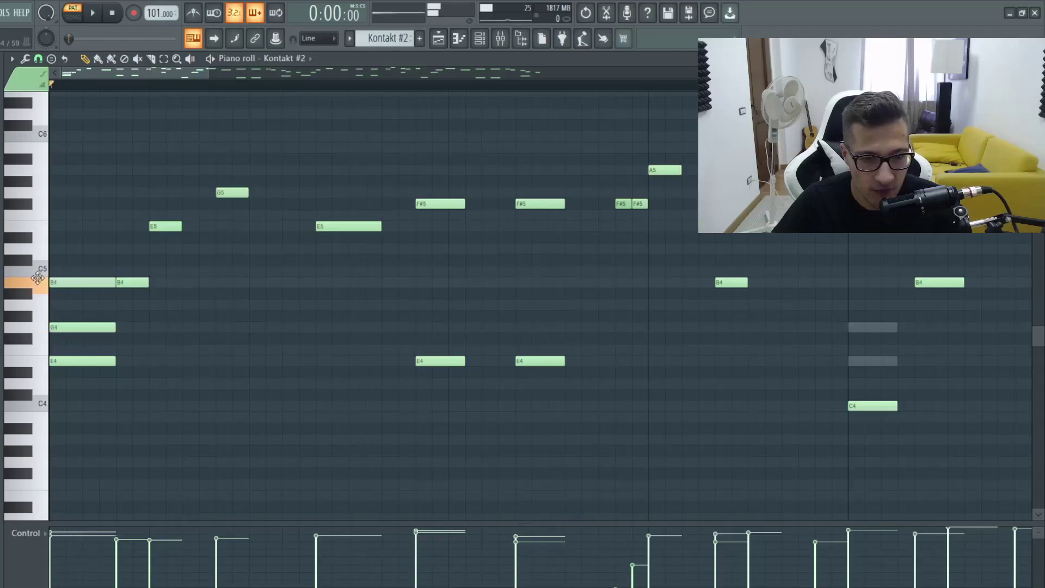
pyautogui.rightClick(66, 281)
pyautogui.rightClick(96, 327)
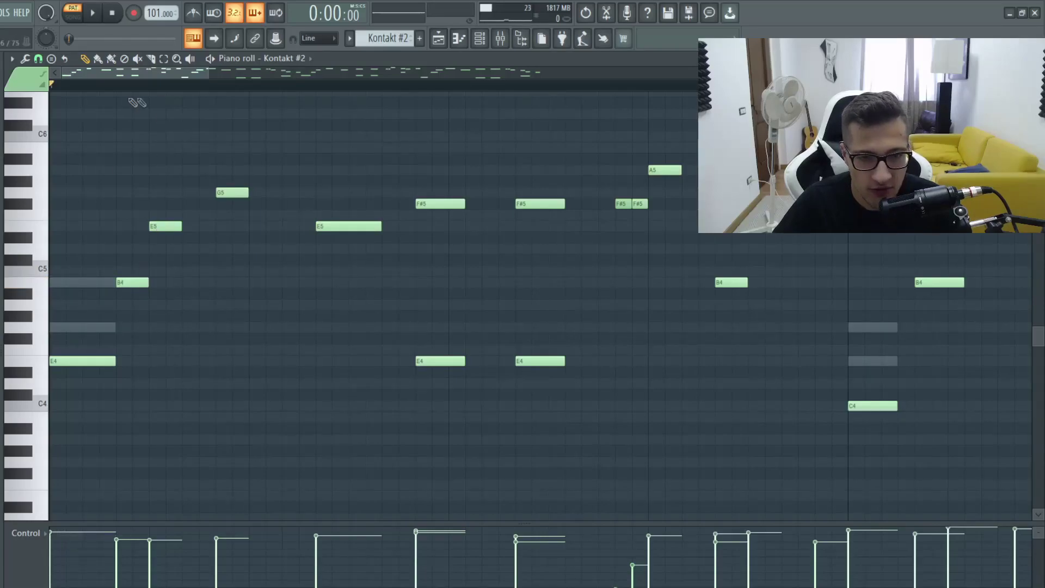
# Play the Kontakt #2 pattern from the start, and select and play only its first bar
pyautogui.press('space')
pyautogui.press('space')
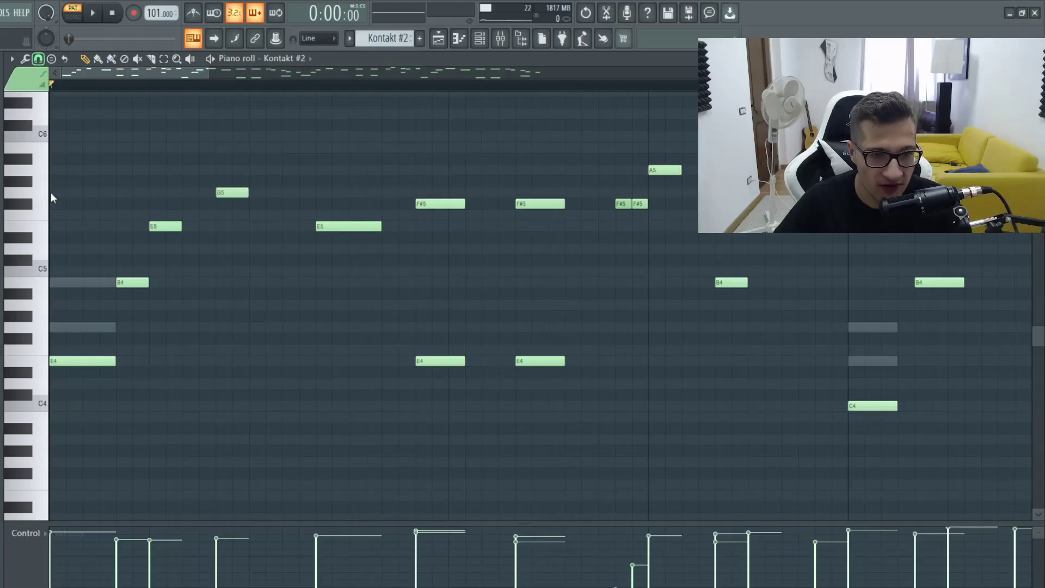
pyautogui.scroll(-2, 107, 180)
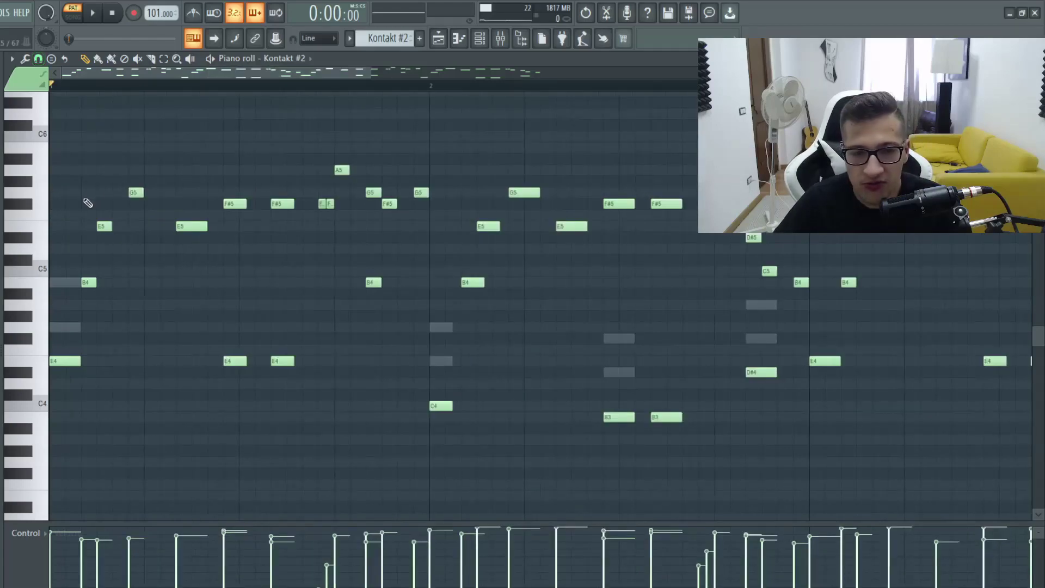
pyautogui.scroll(3, 62, 153)
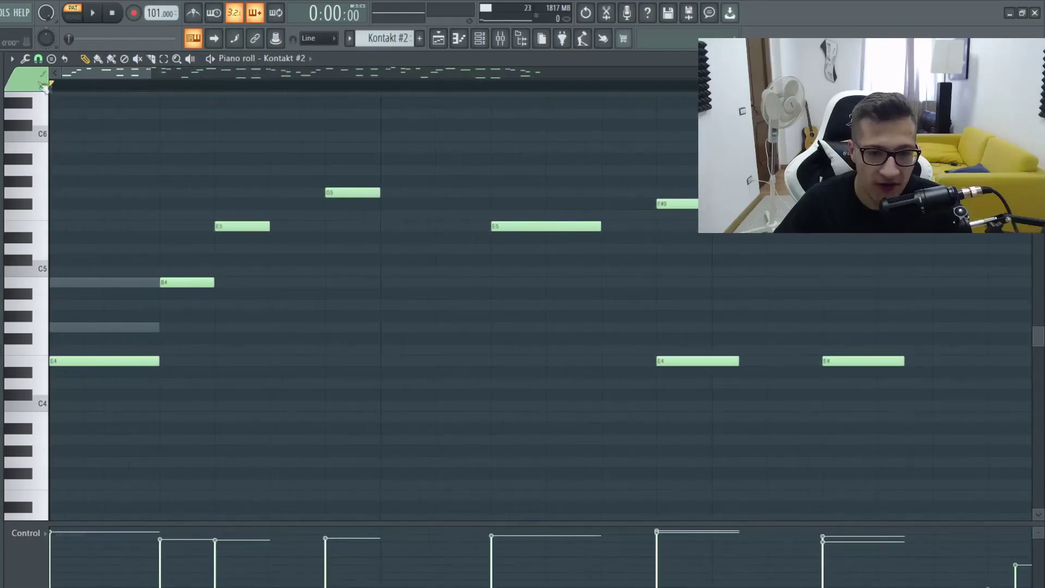
pyautogui.scroll(-4, 216, 76)
pyautogui.moveTo(289, 86); pyautogui.dragTo(50, 86)
pyautogui.press('space')
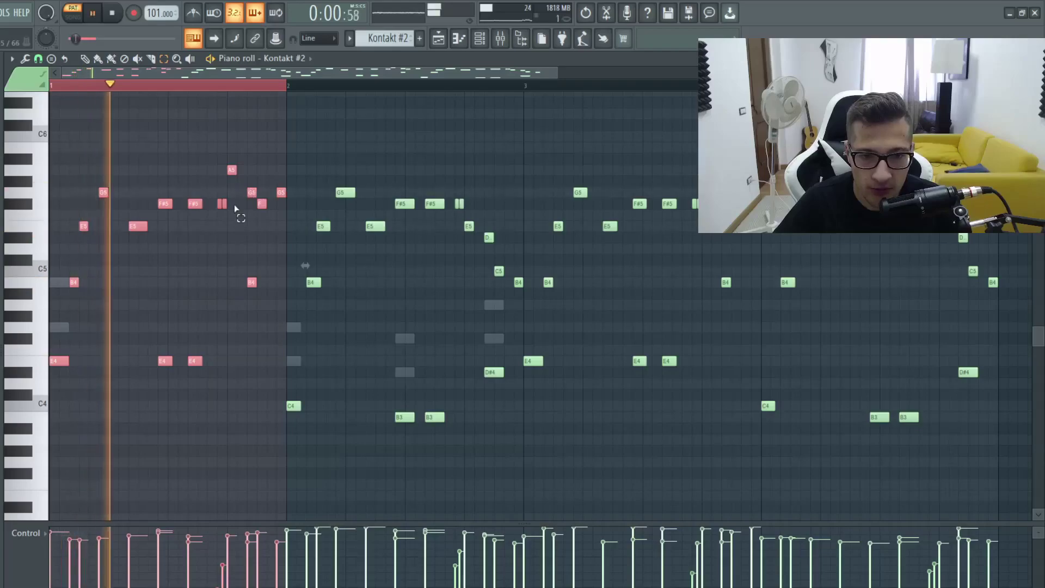
pyautogui.press('space')
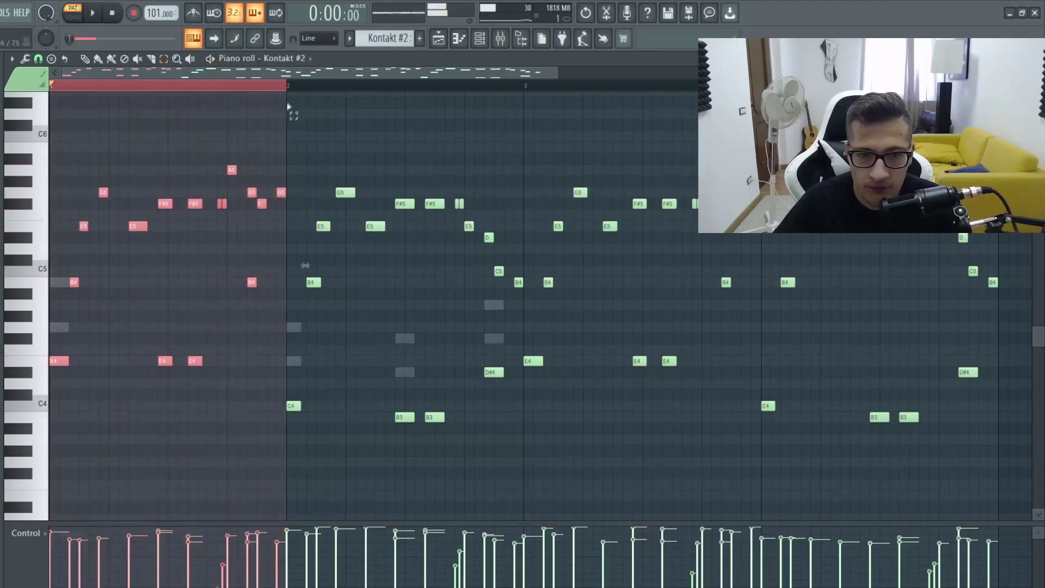
pyautogui.hotkey('ctrl', 'd')
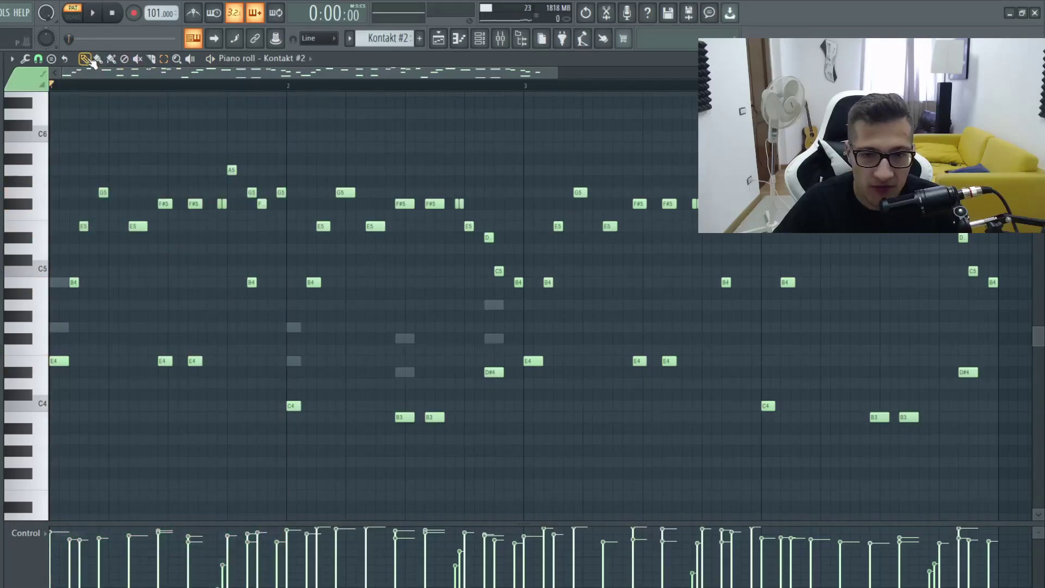
# Play the end of the pattern's second bar, starting from the middle of that bar
pyautogui.click(388, 85)
pyautogui.scroll(5, 508, 250)
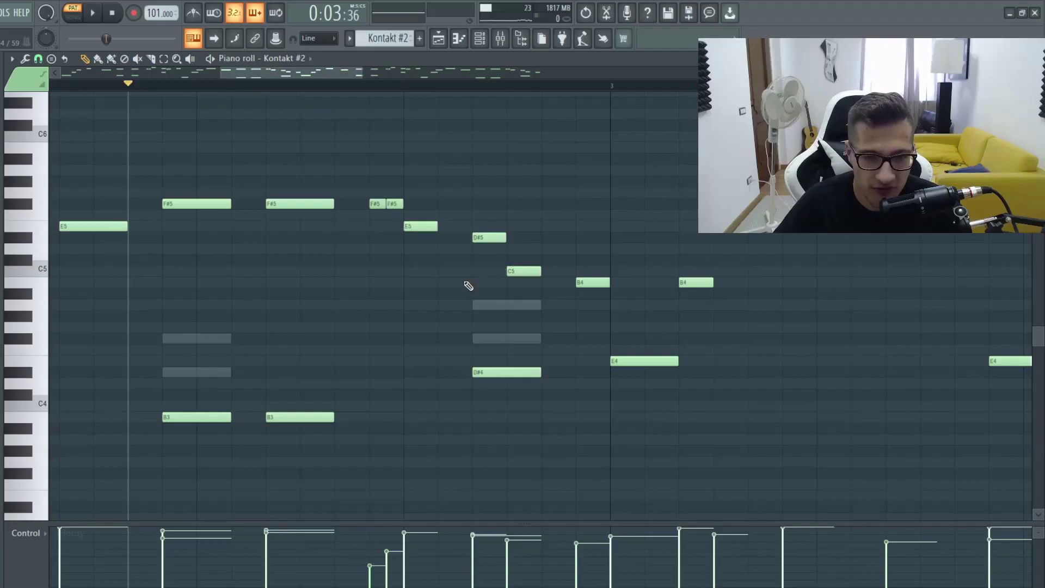
pyautogui.press('space')
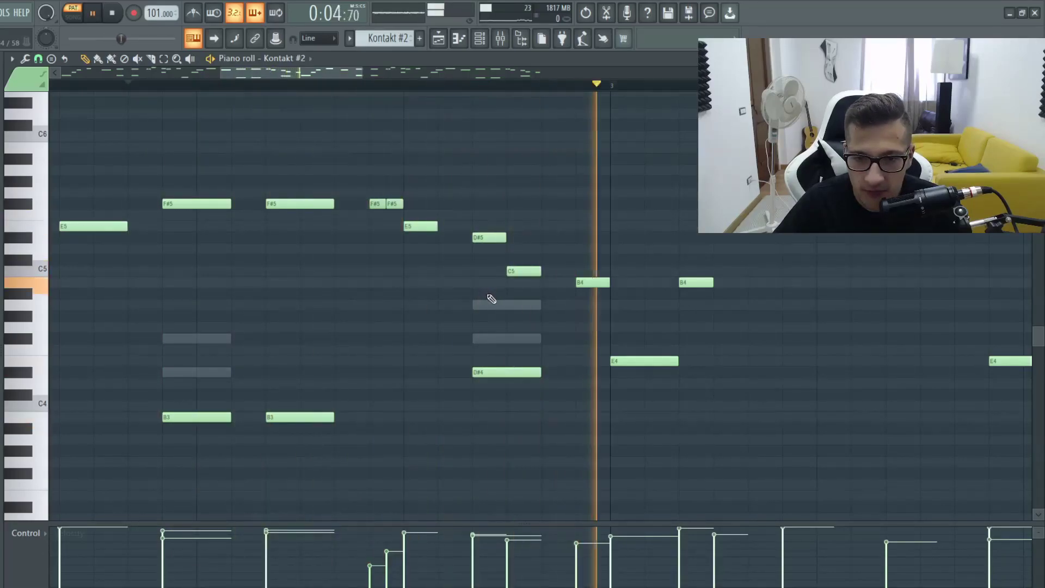
pyautogui.scroll(-5, 492, 299)
pyautogui.press('space')
# Return to the playlist with the play position at bar 5, and solo track 1 with its first Kontakt clip kept
pyautogui.click(457, 44)
pyautogui.click(240, 86)
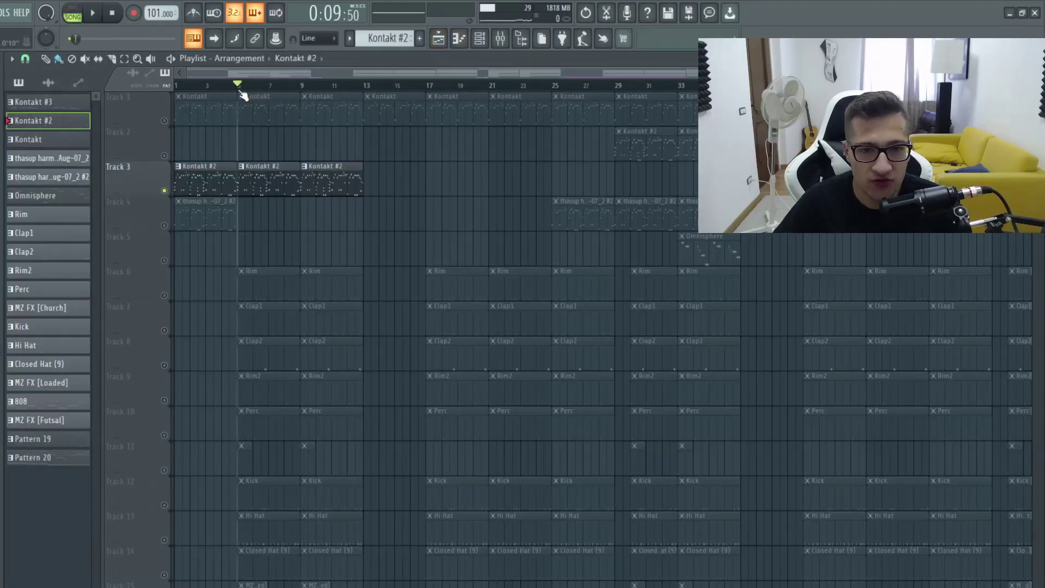
pyautogui.rightClick(182, 125)
pyautogui.rightClick(163, 121)
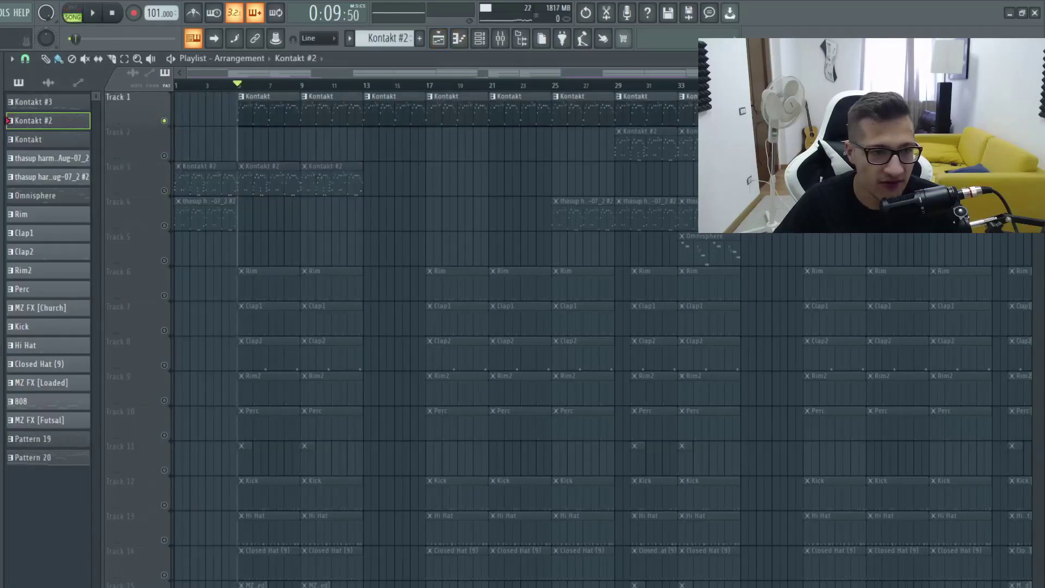
pyautogui.hotkey('ctrl', 'z')
pyautogui.rightClick(164, 121)
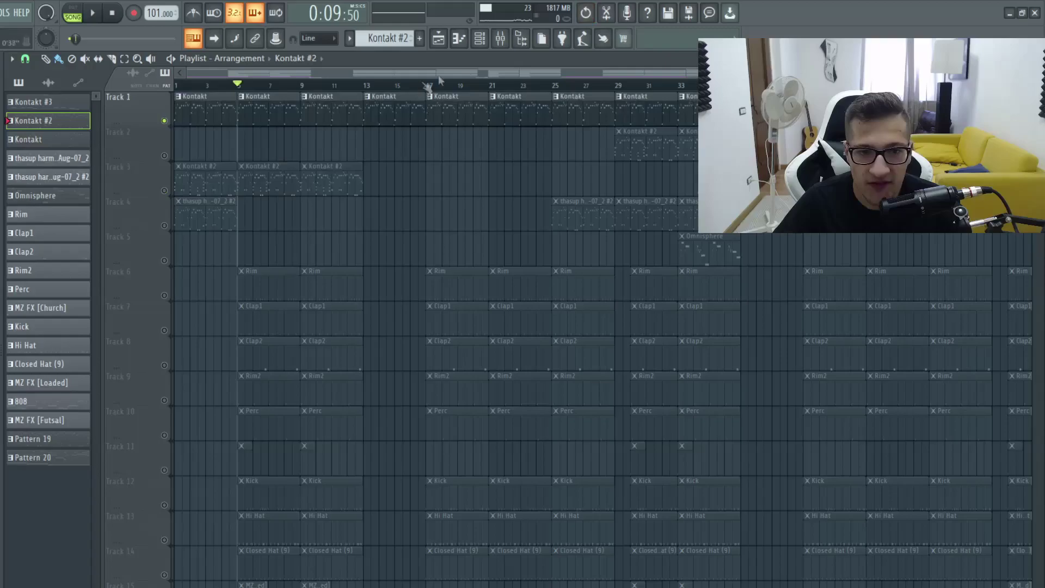
# Bypass the effects on the MIX master insert and the MIX insert 2 in the mixer
pyautogui.click(482, 39)
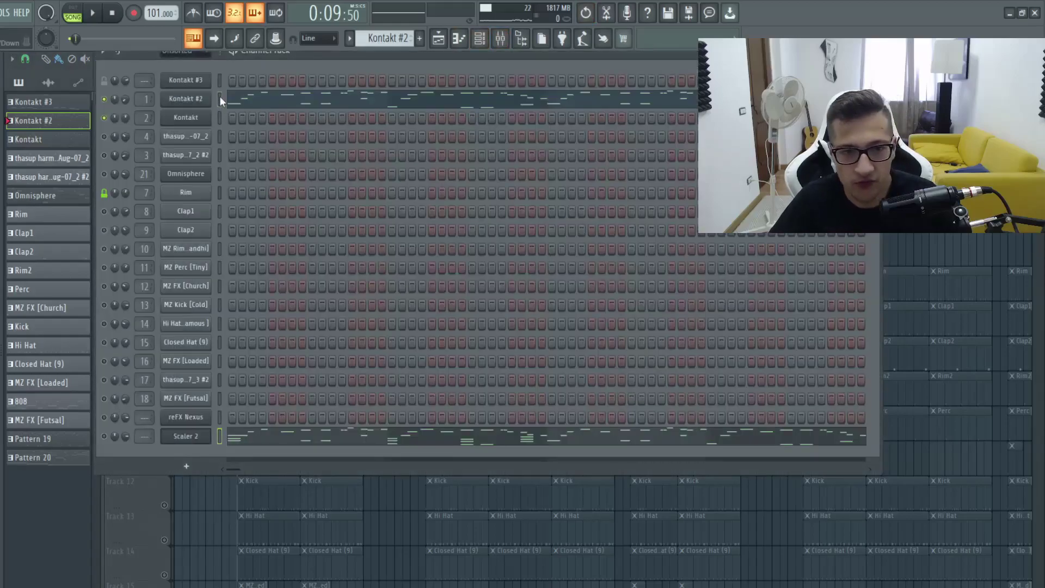
pyautogui.click(501, 38)
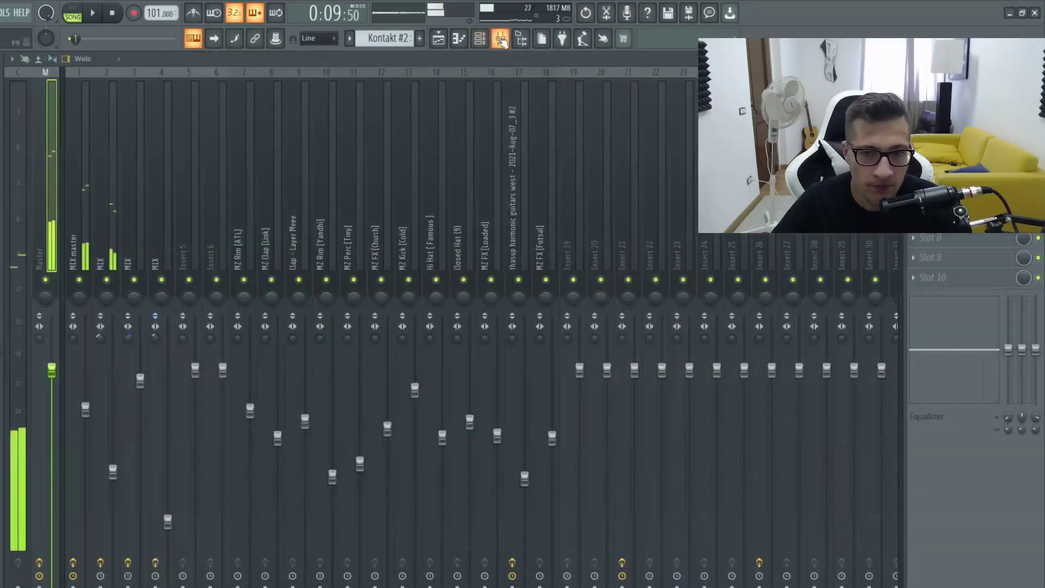
pyautogui.click(86, 174)
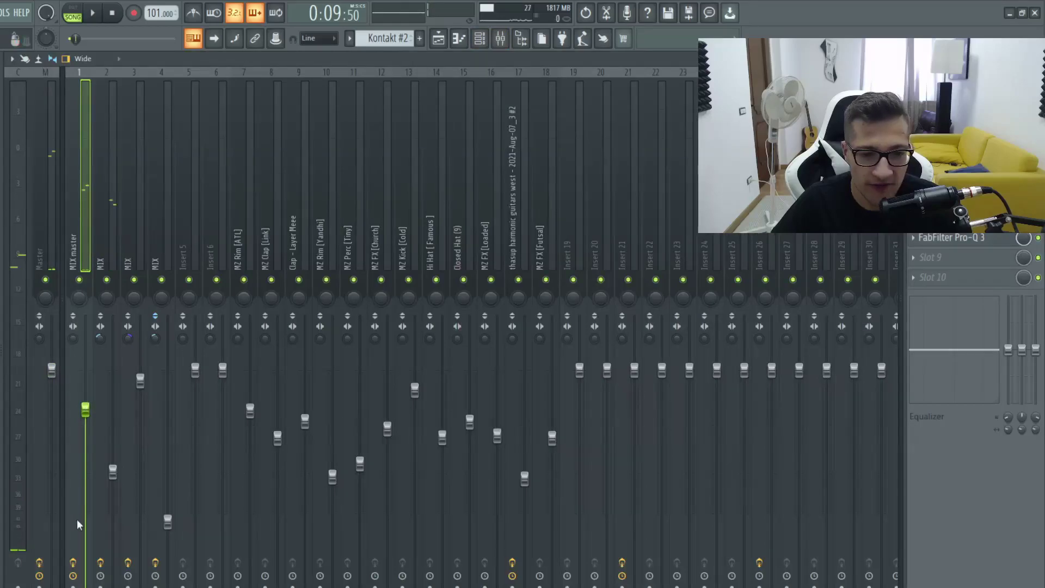
pyautogui.click(101, 561)
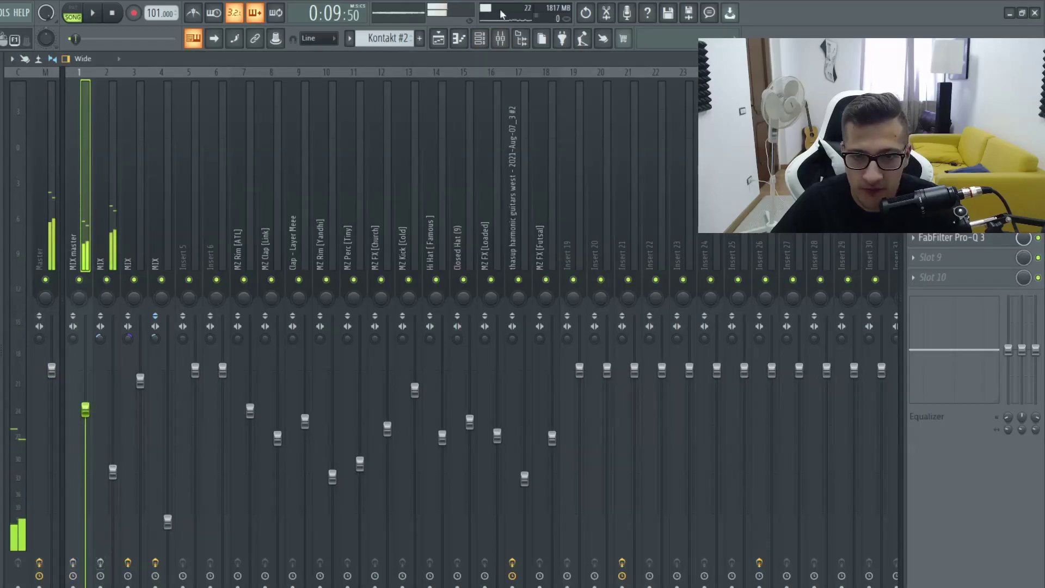
# Examine the Jews Harp instrument loaded in the Kontakt channel, and return to the mixer with the MIX master insert selected
pyautogui.click(480, 38)
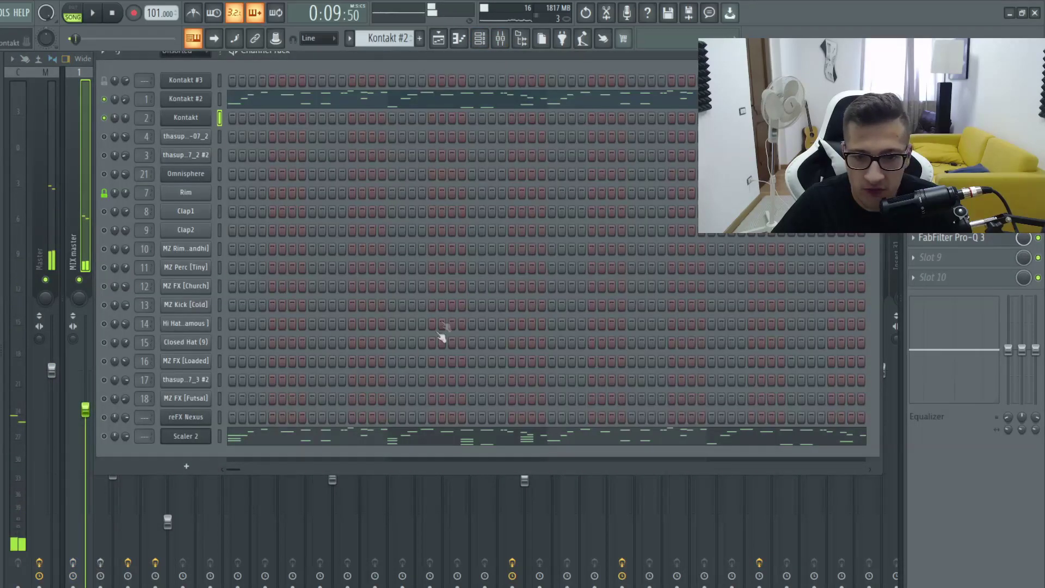
pyautogui.click(180, 117)
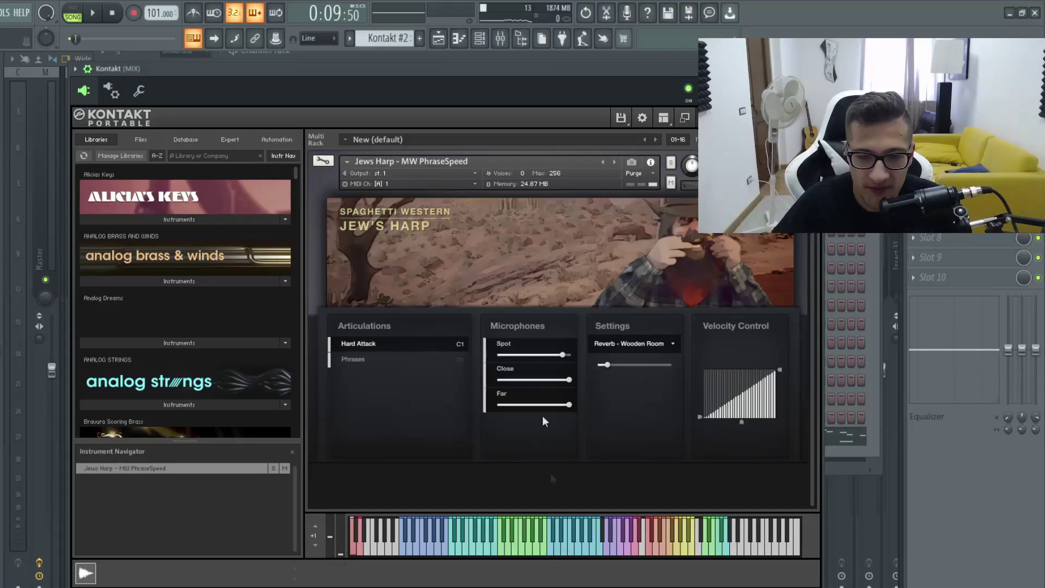
pyautogui.press('Escape')
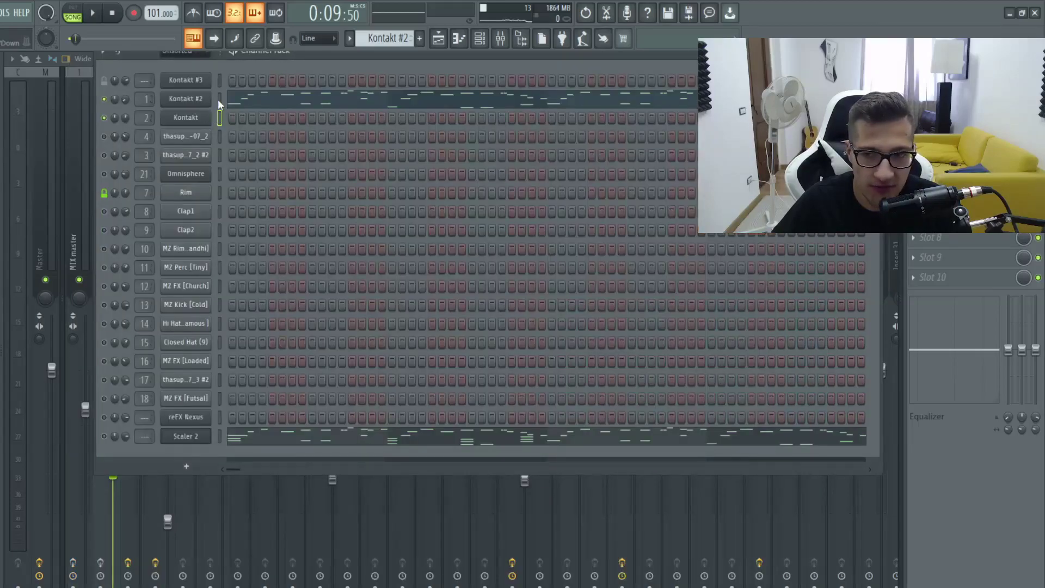
pyautogui.click(82, 154)
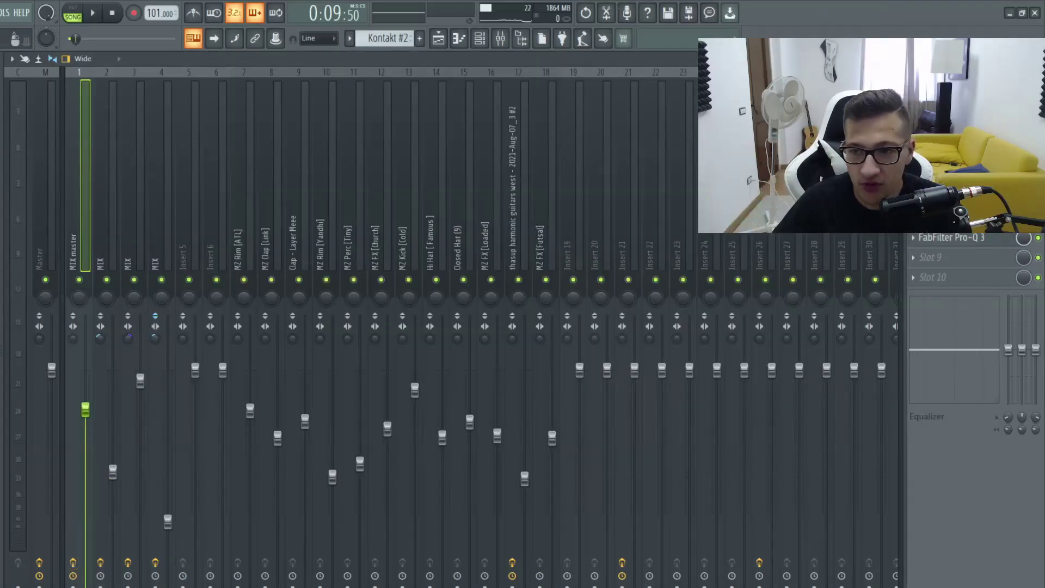
# Examine the Filter settings of the ShaperBox2 effect on the MIX master insert, and return to the playlist
pyautogui.click(950, 158)
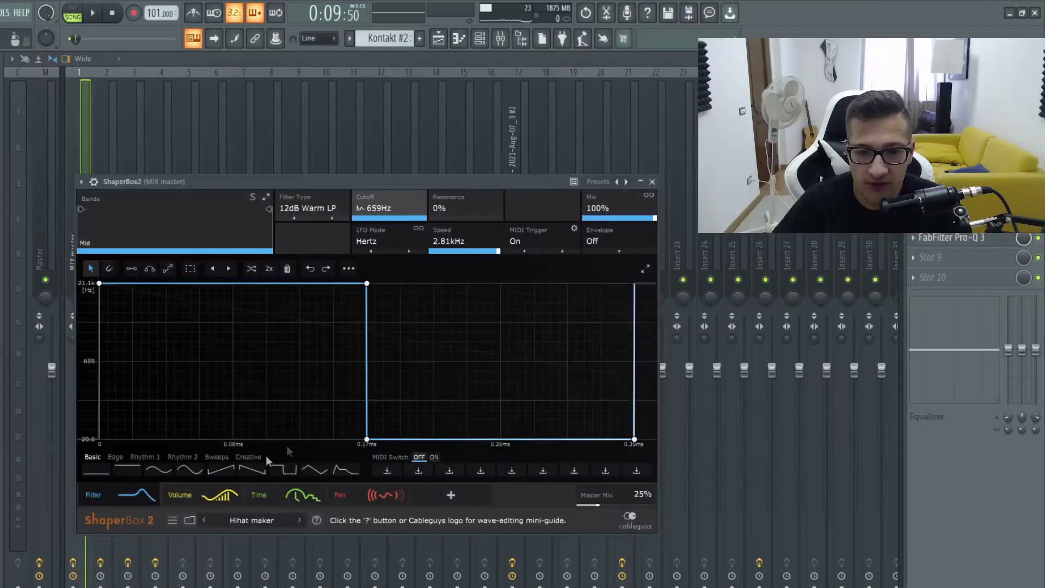
pyautogui.press('Escape')
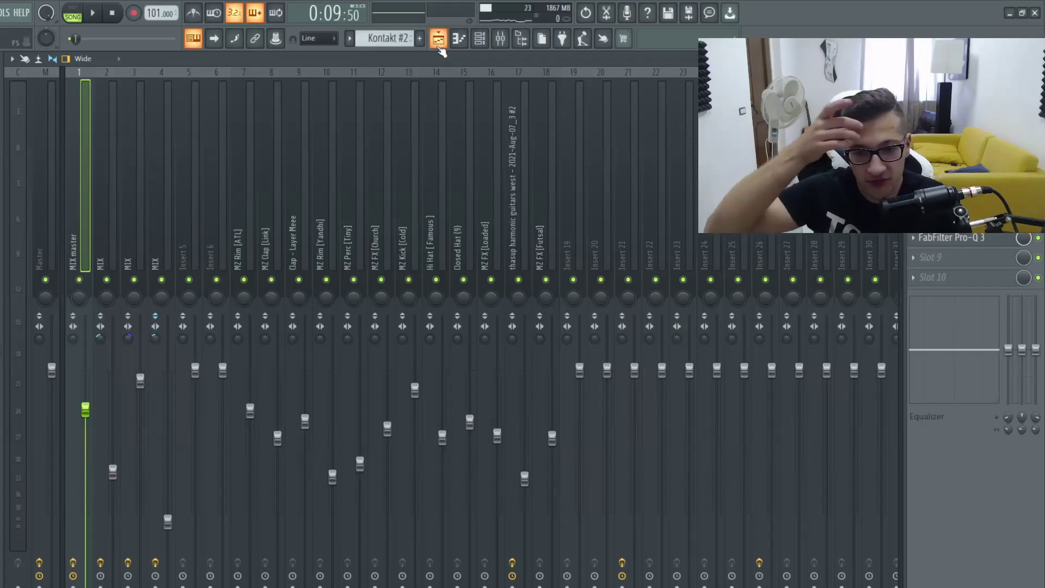
pyautogui.click(438, 39)
# Play the soloed Kontakt track from bar 5 while looking over the drum, 808 and automation tracks further down the playlist
pyautogui.press('space')
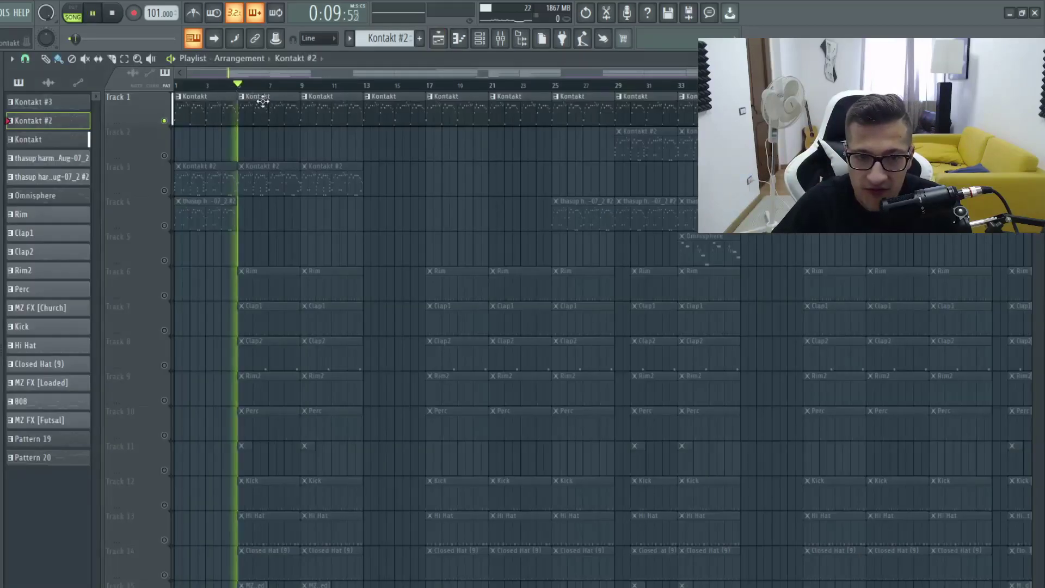
pyautogui.scroll(-5, 213, 375)
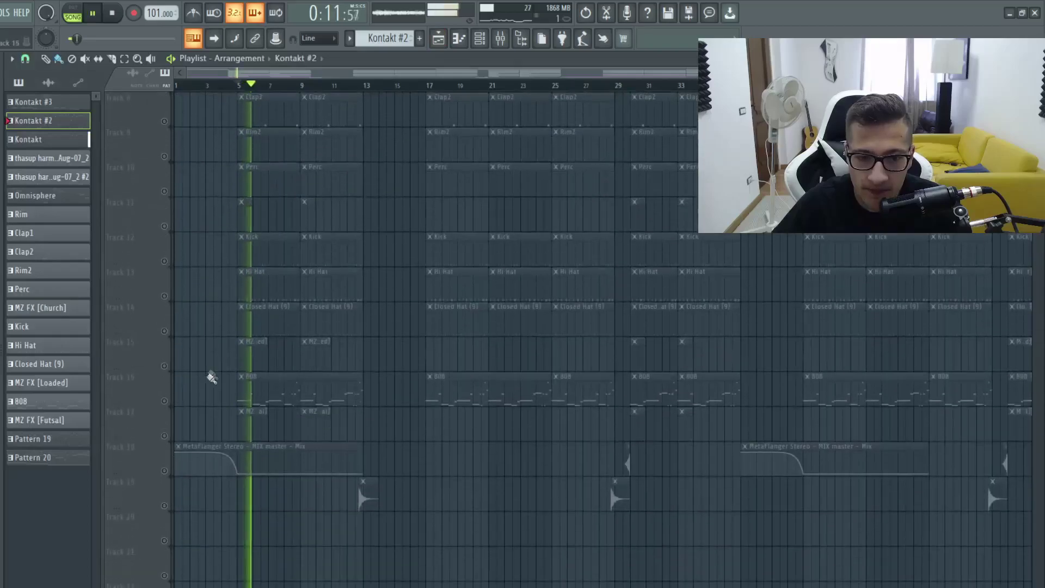
pyautogui.press('space')
pyautogui.scroll(-4, 196, 348)
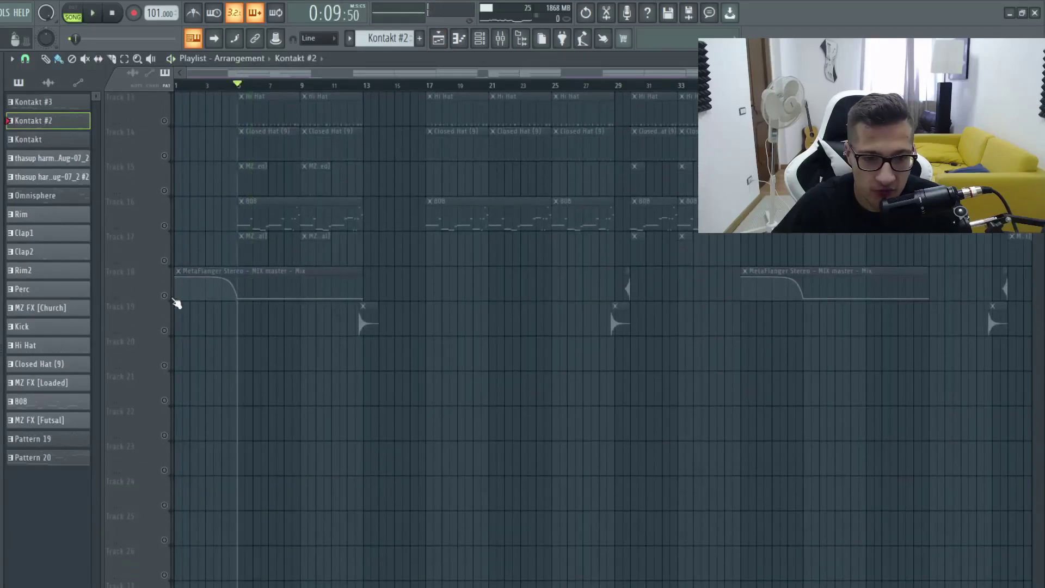
pyautogui.scroll(8, 191, 261)
pyautogui.press('space')
pyautogui.scroll(2, 194, 151)
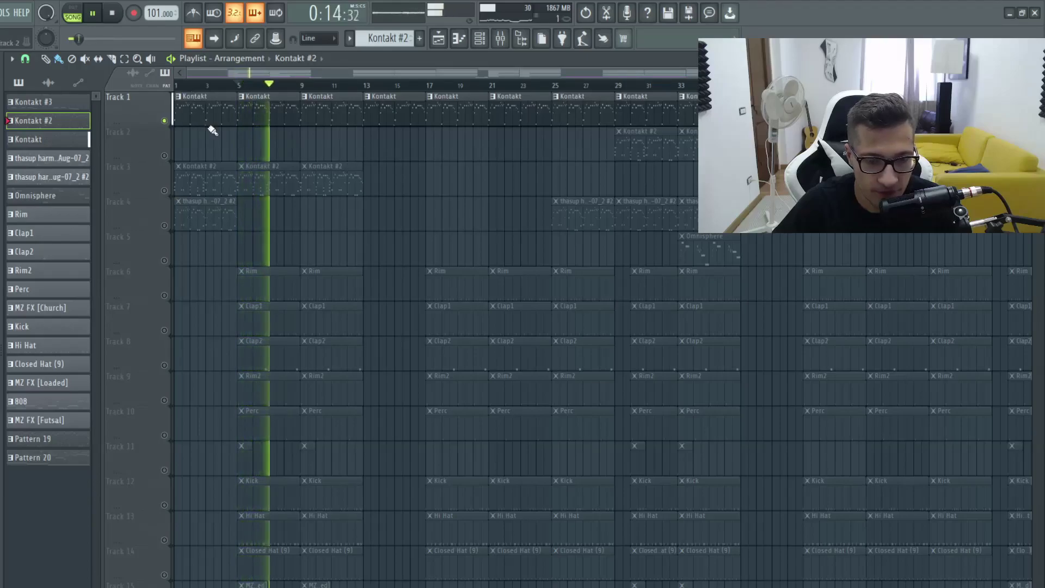
# Unmute track 3 with the Kontakt #2 clips and play it together with track 1 from bar 5
pyautogui.press('space')
pyautogui.click(166, 191)
pyautogui.press('space')
# Examine the Classical Guitar instrument loaded in the Kontakt #2 channel, and return to the playlist
pyautogui.click(475, 46)
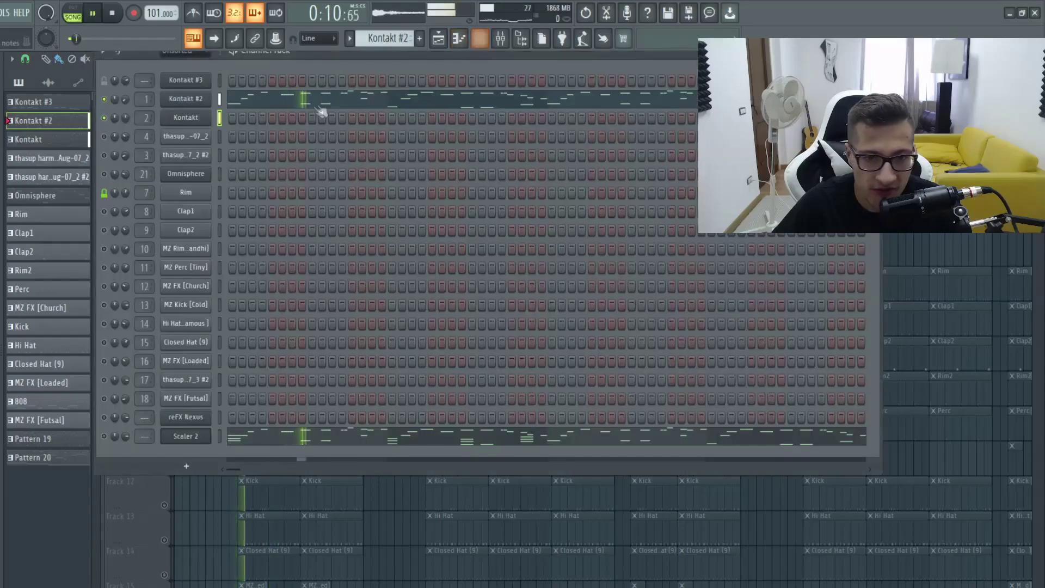
pyautogui.click(202, 99)
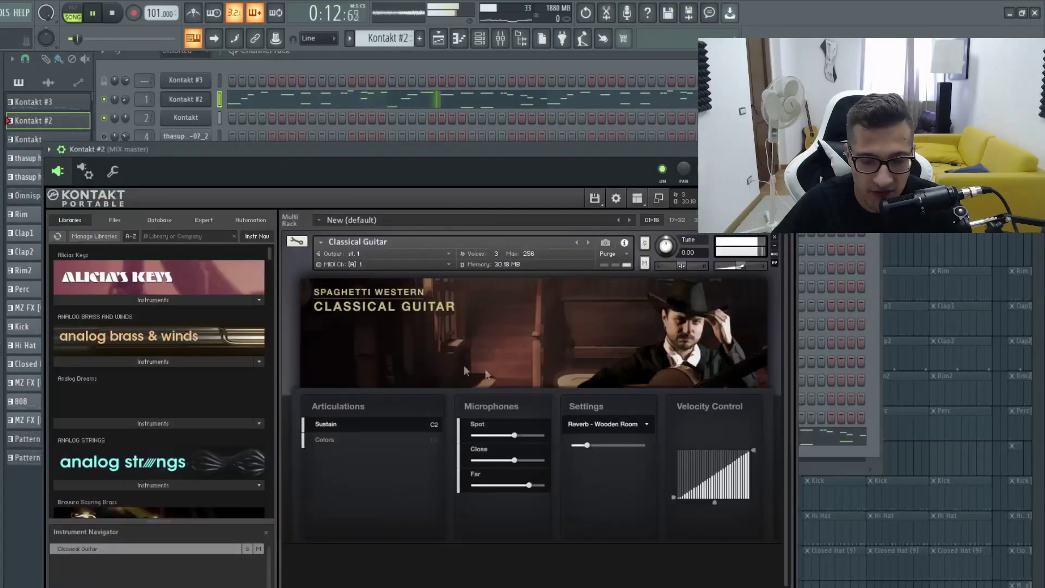
pyautogui.click(439, 40)
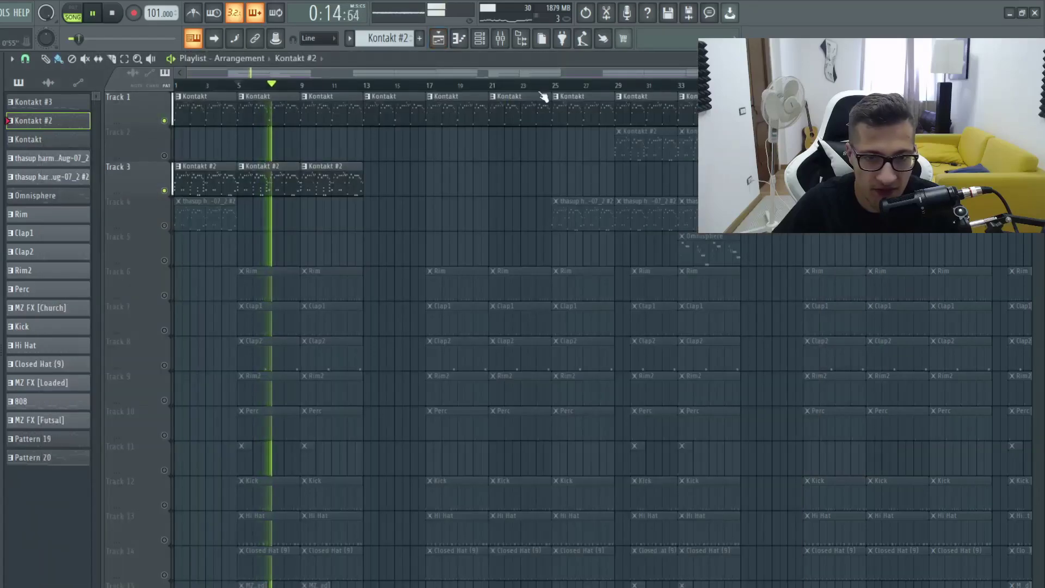
# Stop playback with the channel rack open, switch to the empty Pattern 21, and return to the playlist
pyautogui.click(480, 40)
pyautogui.press('space')
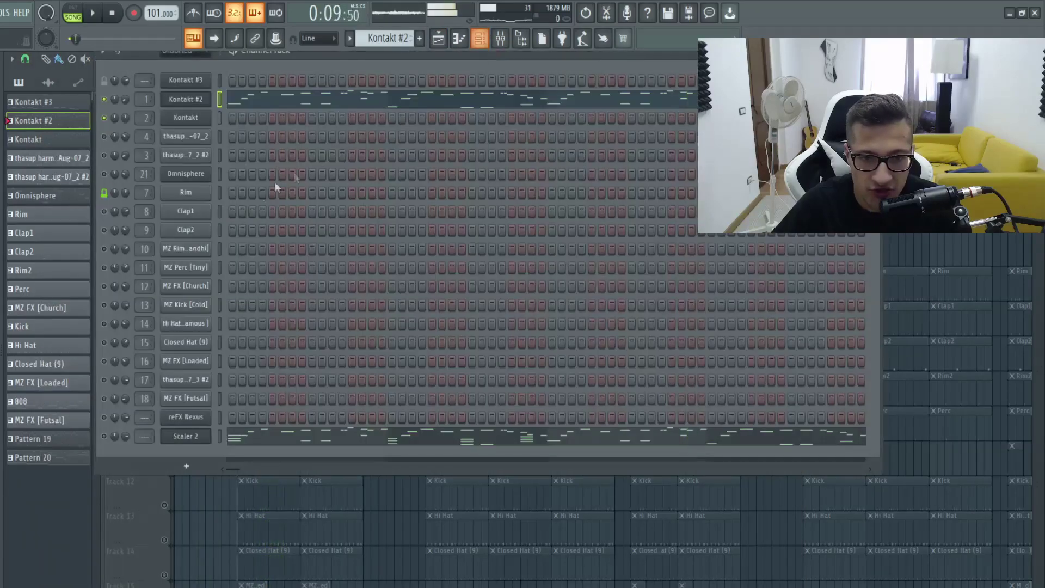
pyautogui.press('F4')
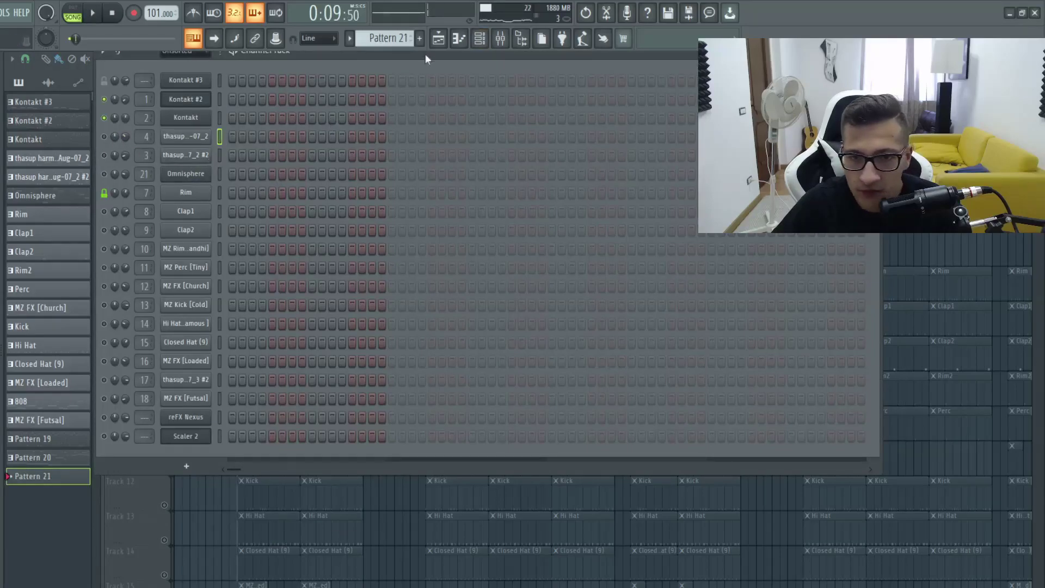
pyautogui.click(440, 40)
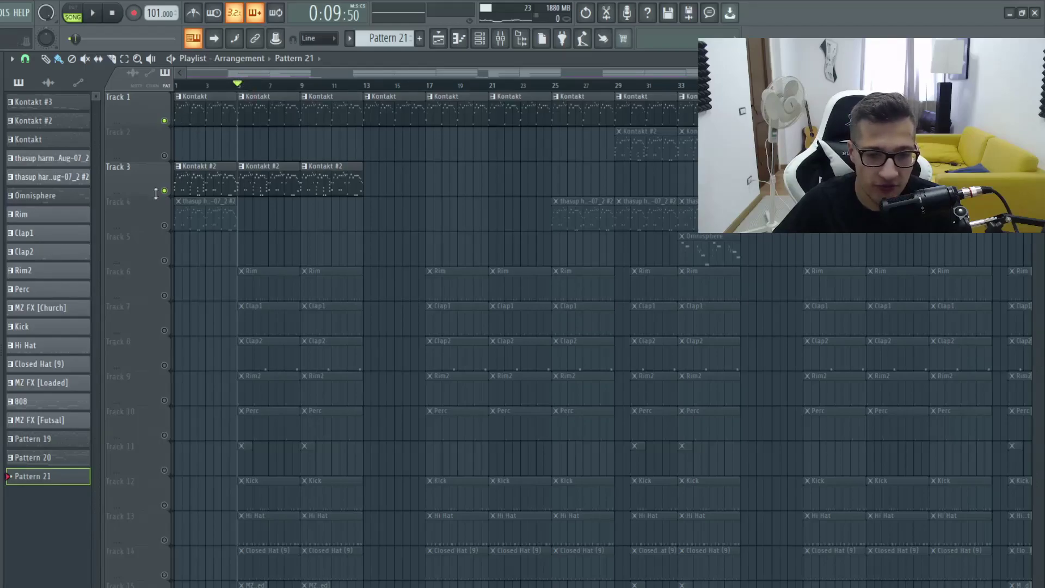
# Solo track 4 and play the song from bar 1, checking the channel rack during playback
pyautogui.rightClick(164, 225)
pyautogui.click(177, 86)
pyautogui.press('space')
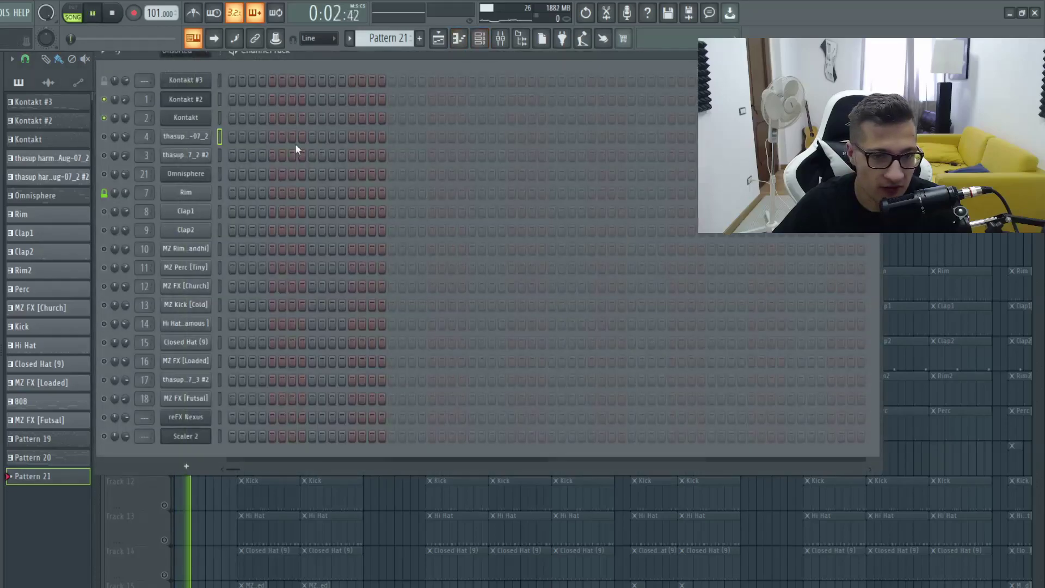
pyautogui.click(450, 39)
pyautogui.click(477, 37)
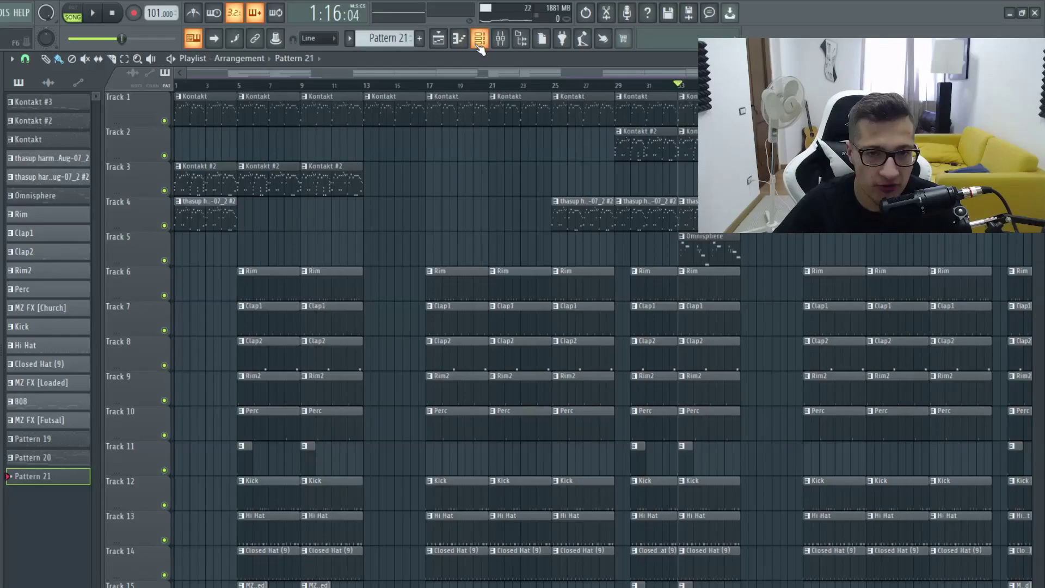
# Examine the Boombox Vibrato Organ patch in the Omnisphere channel, and return to the playlist
pyautogui.click(479, 39)
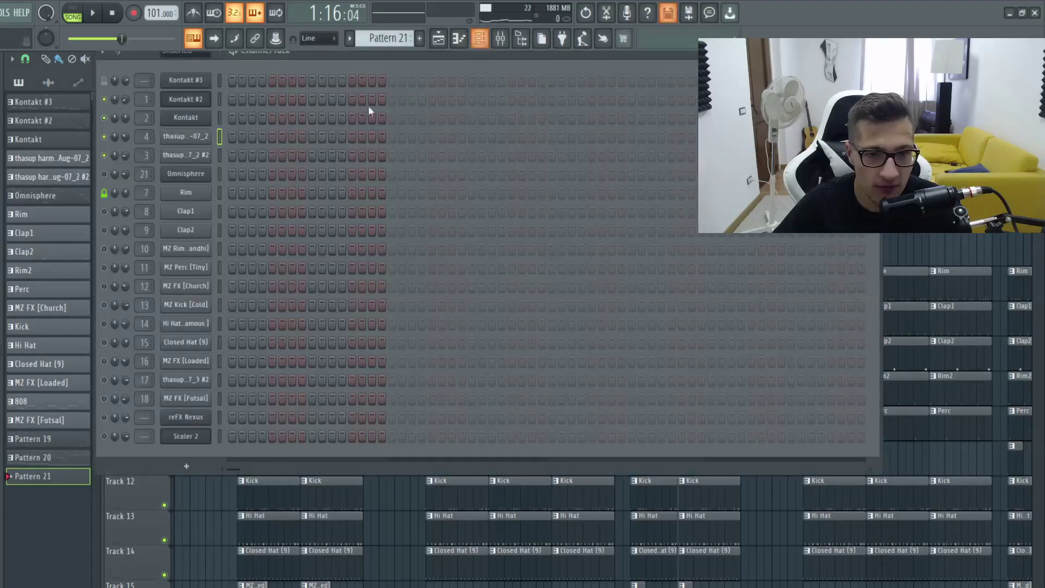
pyautogui.click(203, 175)
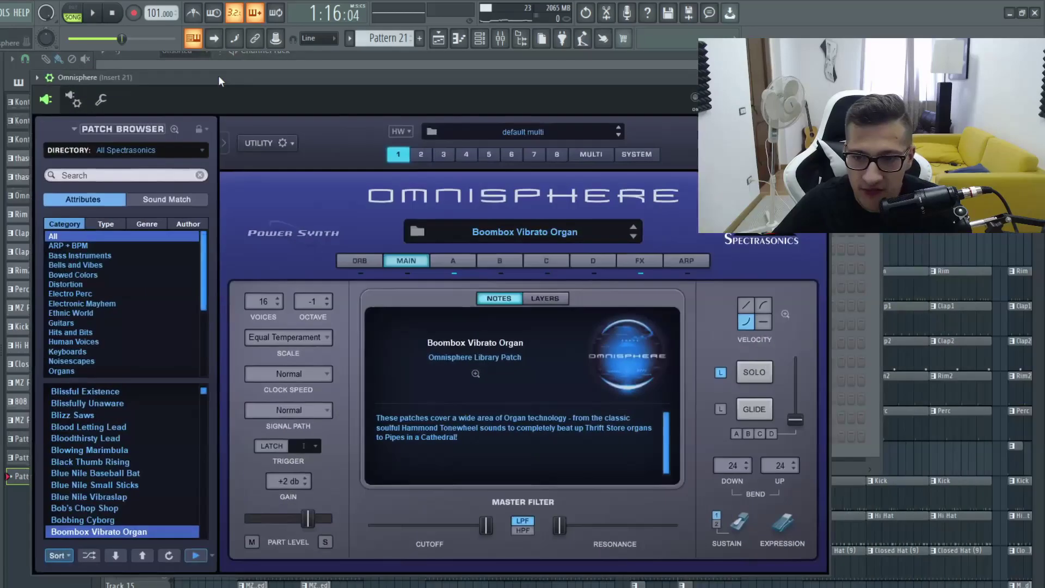
pyautogui.click(438, 46)
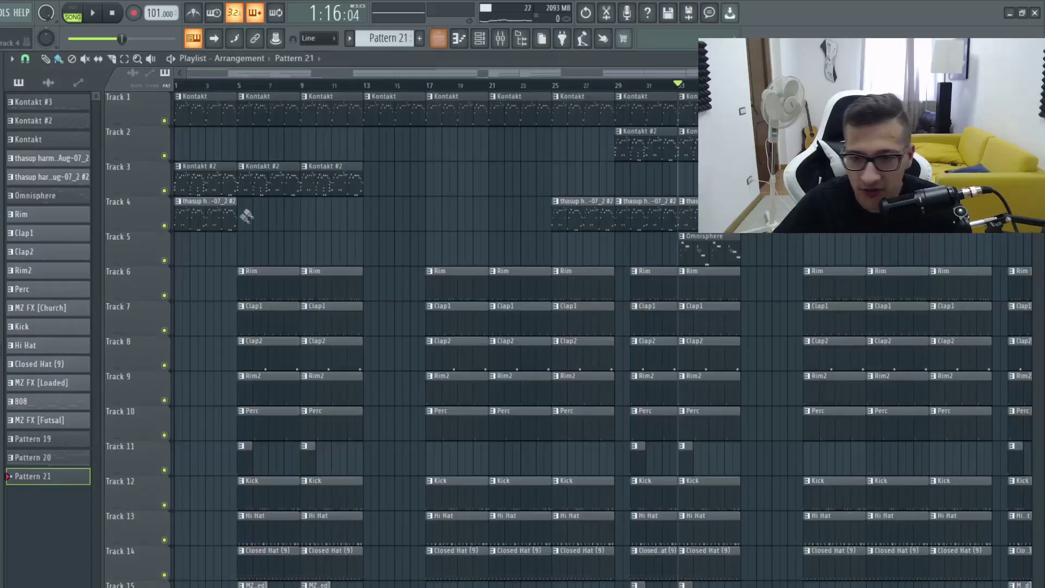
# Solo track 5 and view its Omnisphere notes in the piano roll during playback, and return to the playlist
pyautogui.keyDown('ctrl'); pyautogui.click(163, 260); pyautogui.keyUp('ctrl')
pyautogui.press('F7')
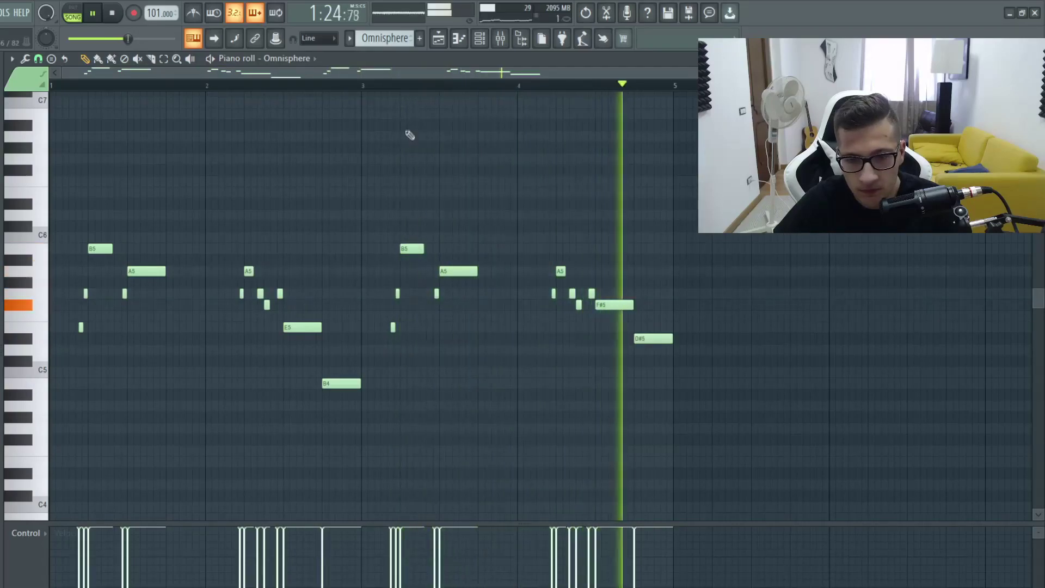
pyautogui.press('F5')
pyautogui.press('space')
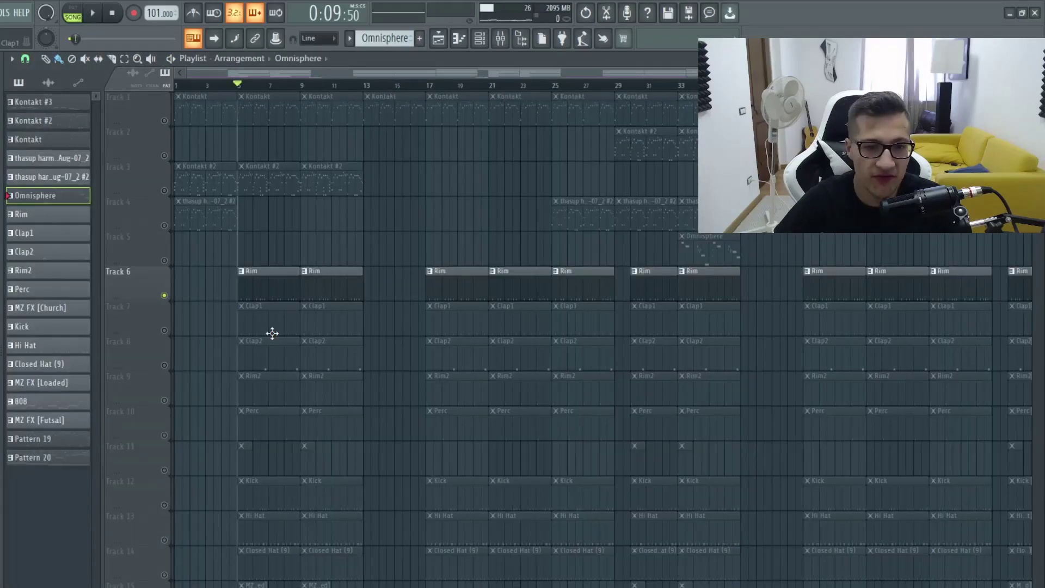
# Open the soloed Rim pattern from track 6 and play it, and unmute Clap1 on track 7
pyautogui.doubleClick(267, 296)
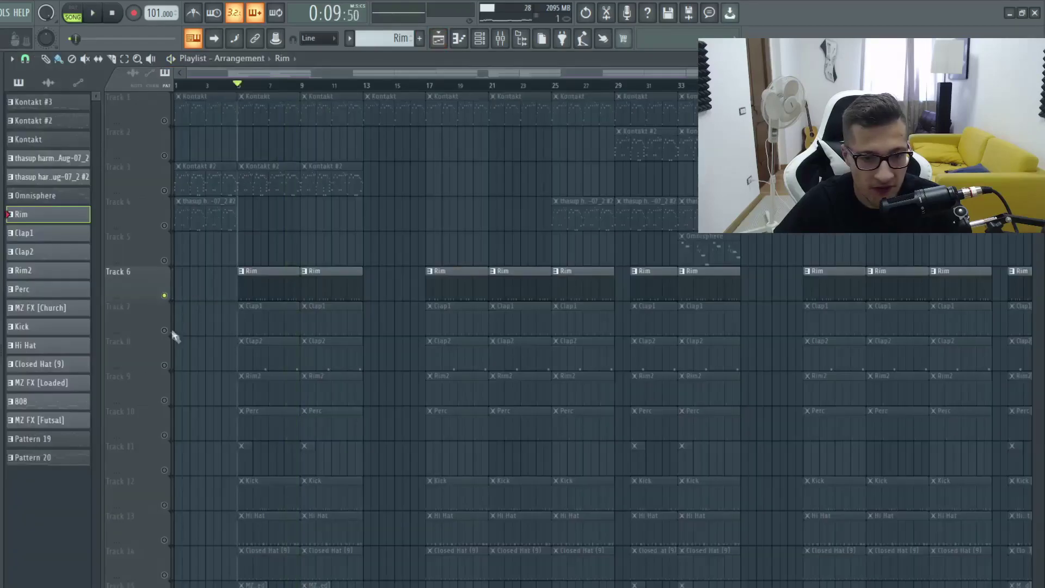
pyautogui.press('space')
pyautogui.click(163, 330)
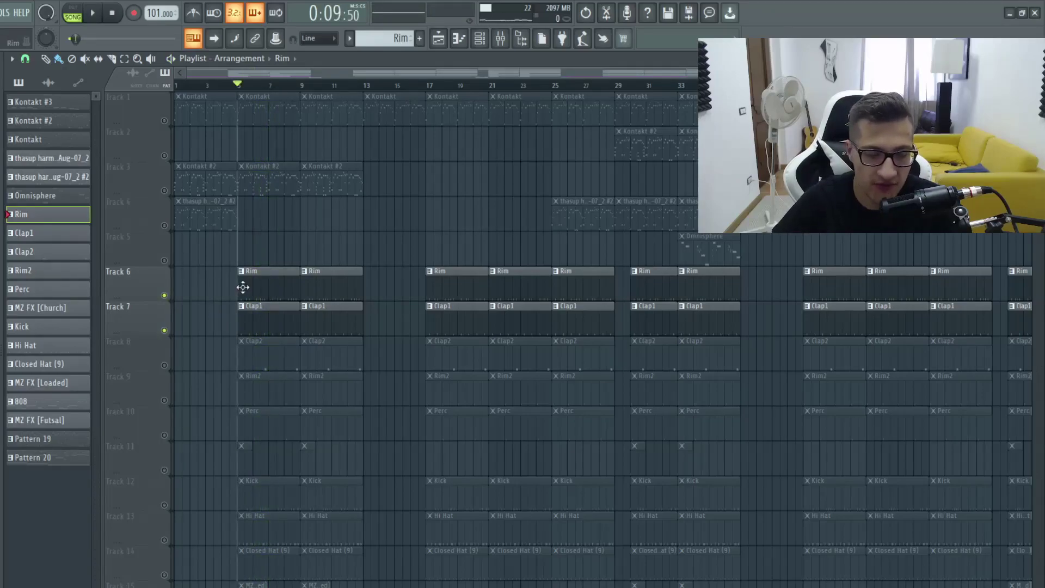
# Unmute Clap2 on track 8 and Rim2 on track 9, and play the four percussion tracks from bar 5
pyautogui.keyDown('ctrl'); pyautogui.scroll(5, 249, 379); pyautogui.keyUp('ctrl')
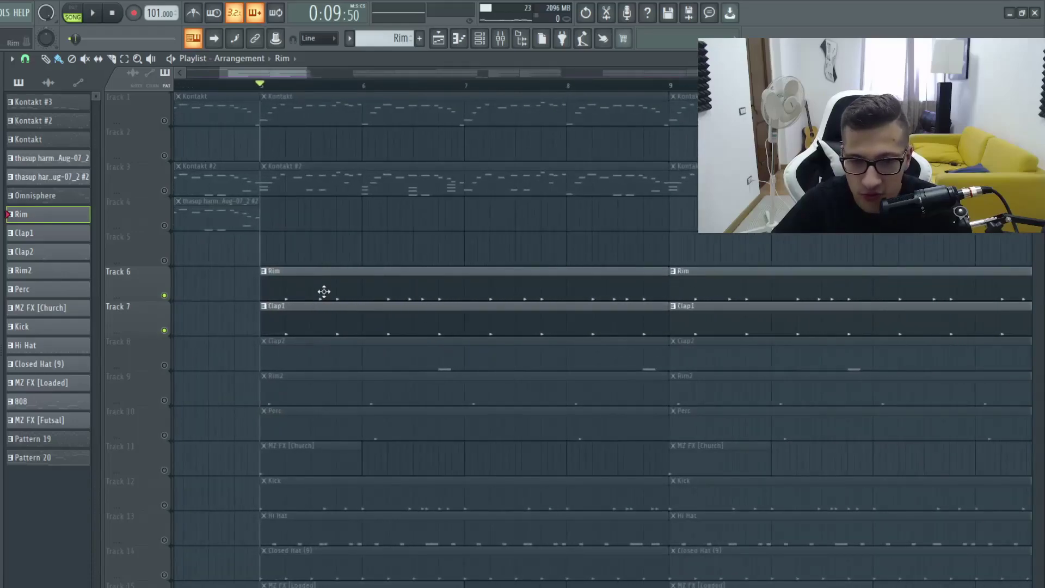
pyautogui.click(164, 365)
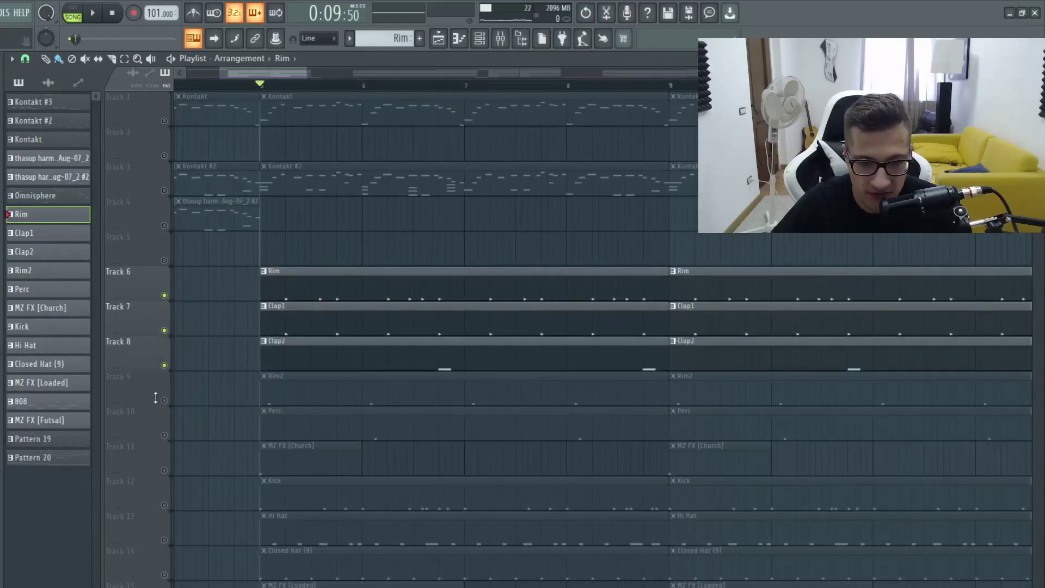
pyautogui.click(163, 401)
pyautogui.press('space')
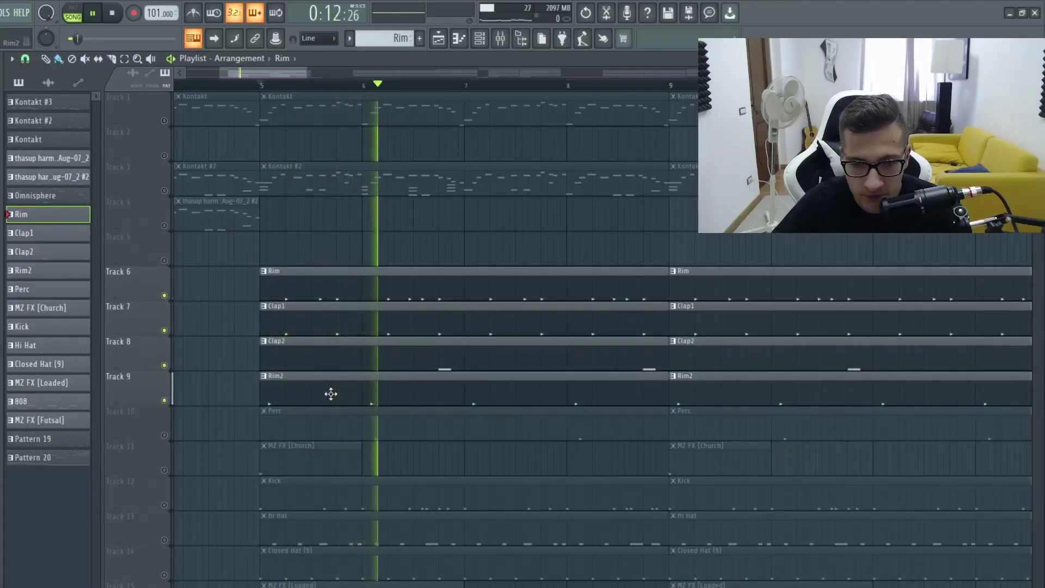
# Unmute Perc on track 10 and play the percussion from bar 5, and again from the middle of bar 6
pyautogui.click(164, 435)
pyautogui.press('space')
pyautogui.press('space')
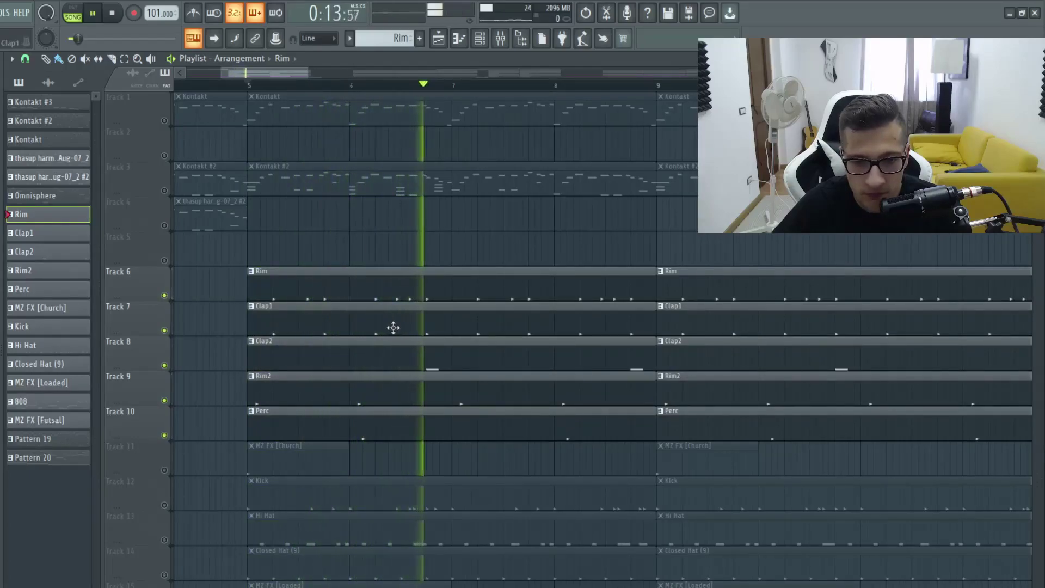
pyautogui.click(412, 85)
pyautogui.press('space')
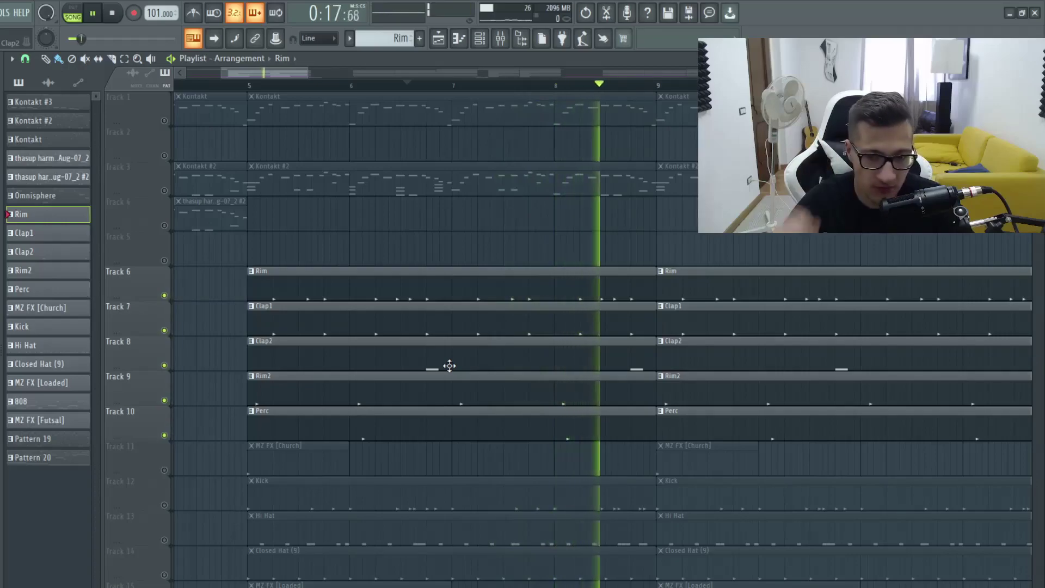
pyautogui.press('space')
# Unmute MZ FX [Church] on track 11, Hi Hat on track 13 and Closed Hat (9) on track 14
pyautogui.click(163, 470)
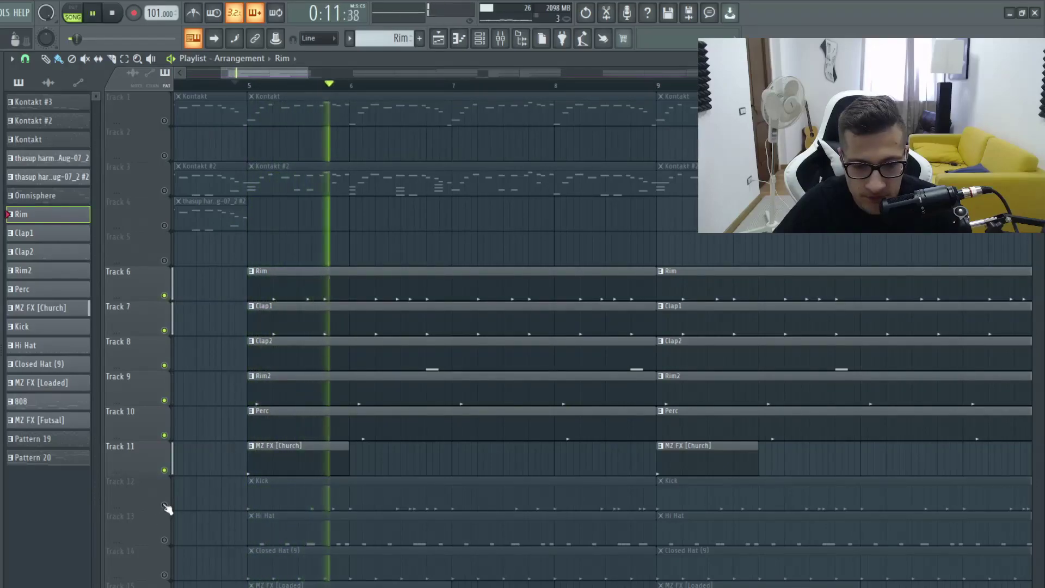
pyautogui.press('space')
pyautogui.click(164, 540)
pyautogui.click(164, 575)
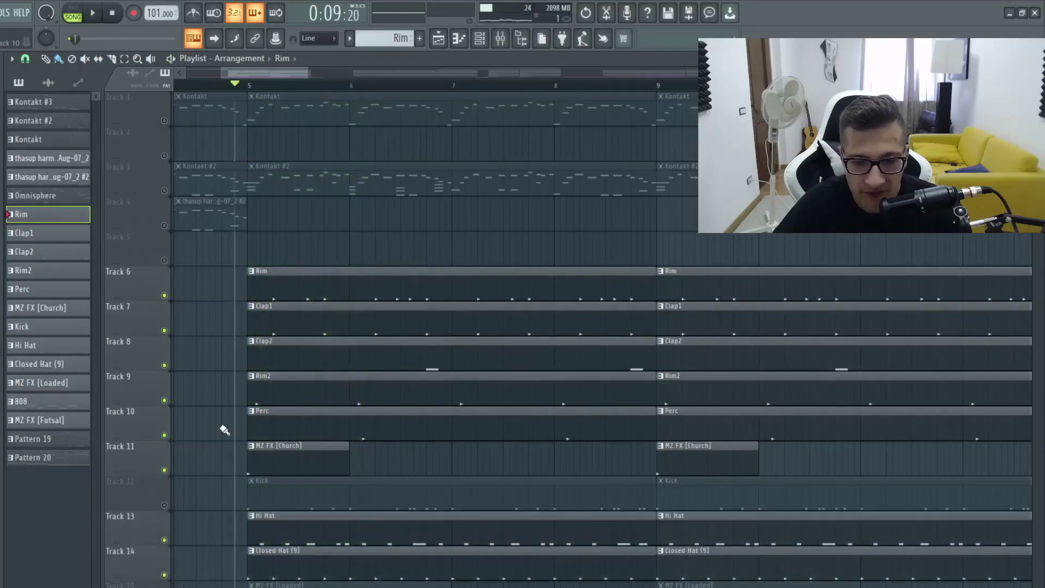
# Solo Closed Hat (9) on track 14 and play it from bar 5
pyautogui.scroll(-3, 220, 433)
pyautogui.scroll(2, 186, 443)
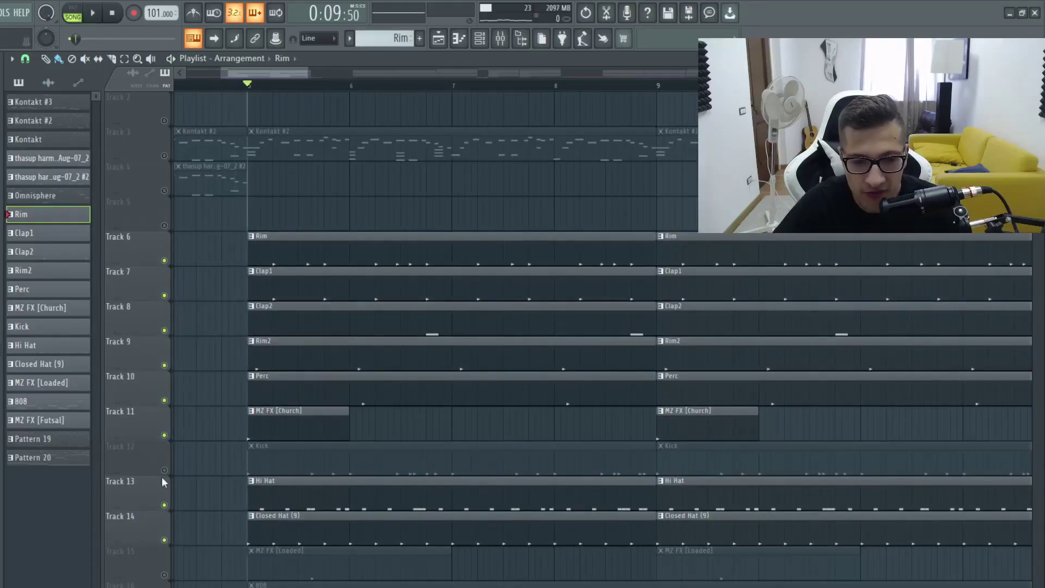
pyautogui.rightClick(164, 541)
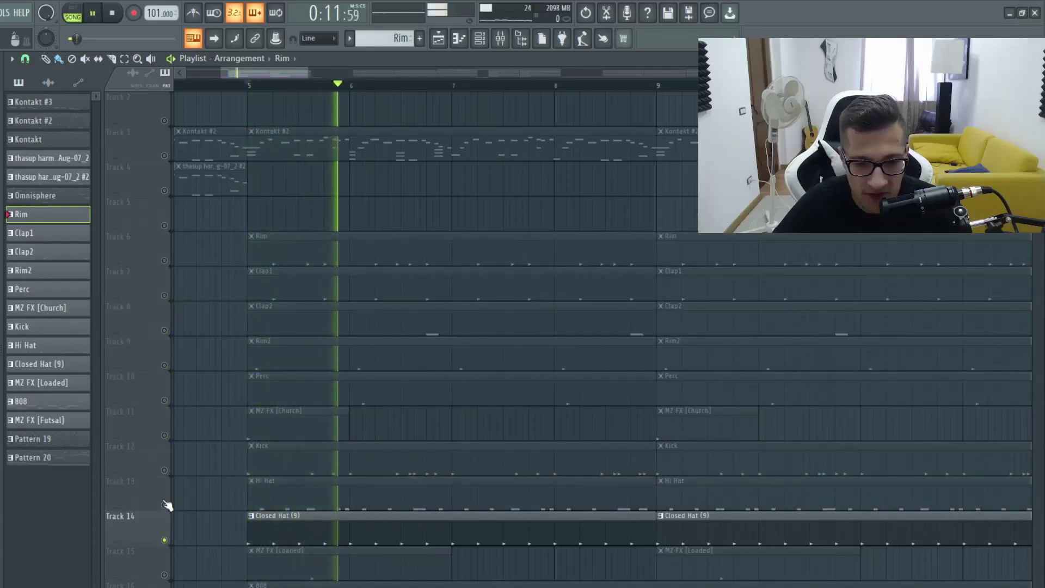
pyautogui.press('space')
# View the Hi Hat pattern's notes in the piano roll during playback, and return to the playlist with playback stopped
pyautogui.doubleClick(266, 500)
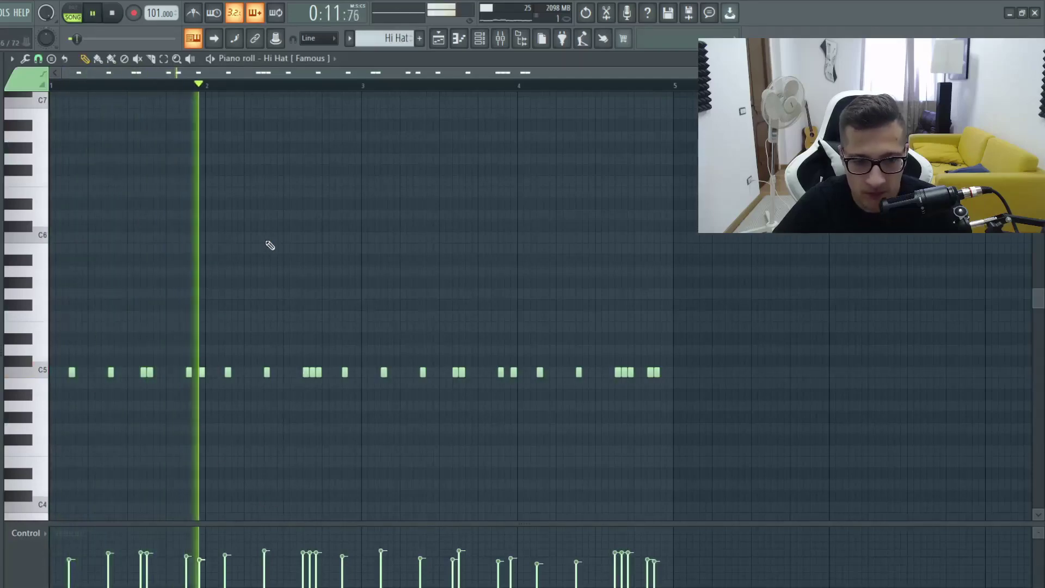
pyautogui.click(437, 39)
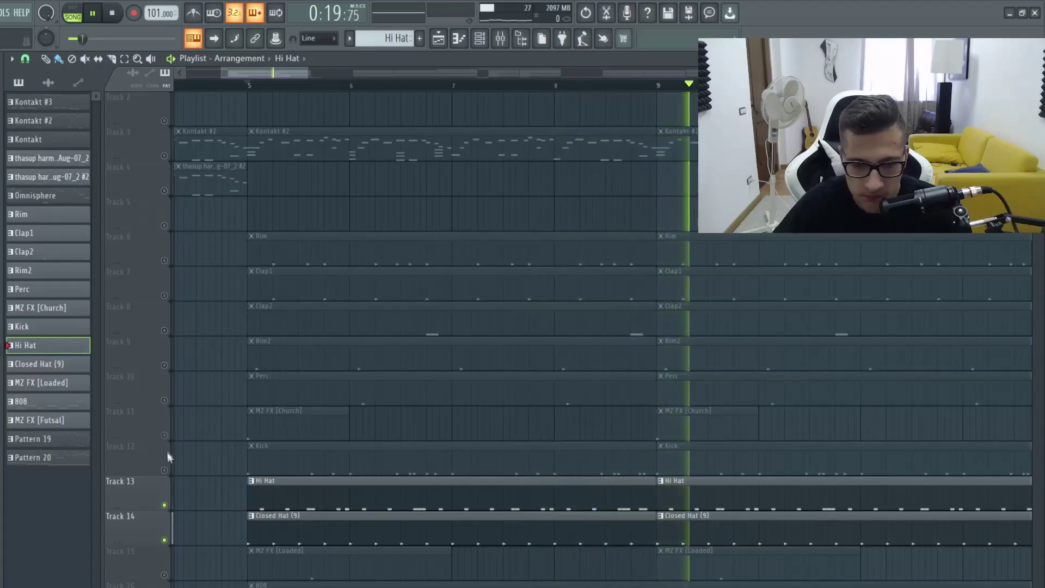
pyautogui.press('space')
# Unmute Kick on track 12 and open its pattern while it plays with both hats, and return to the playlist
pyautogui.click(164, 470)
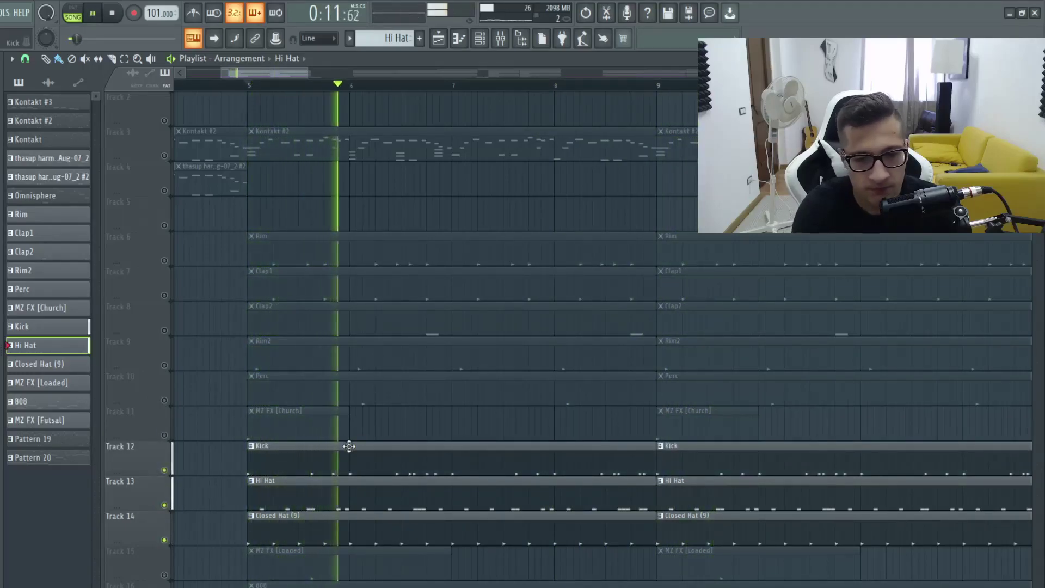
pyautogui.doubleClick(349, 446)
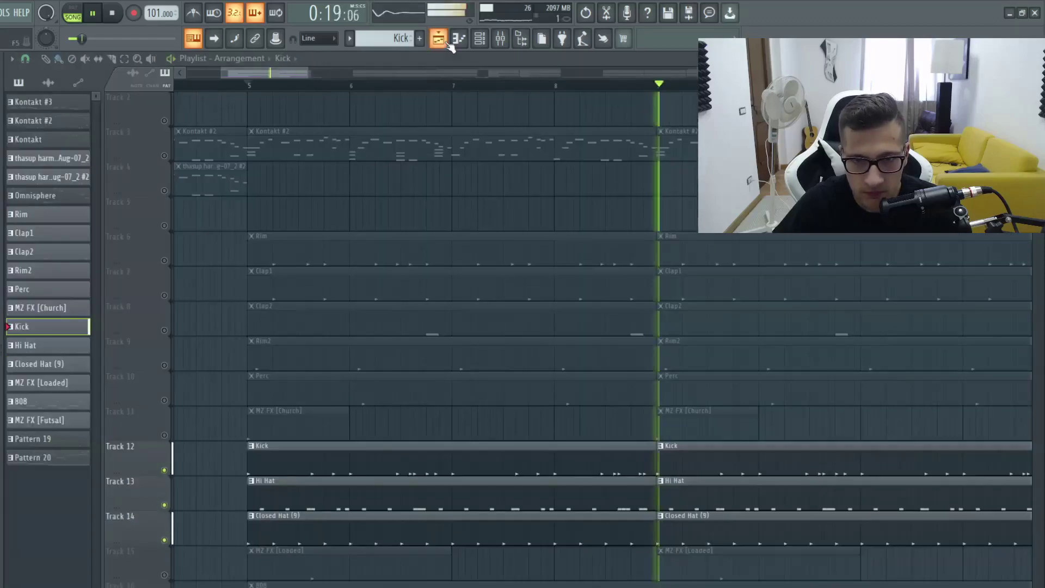
pyautogui.click(438, 38)
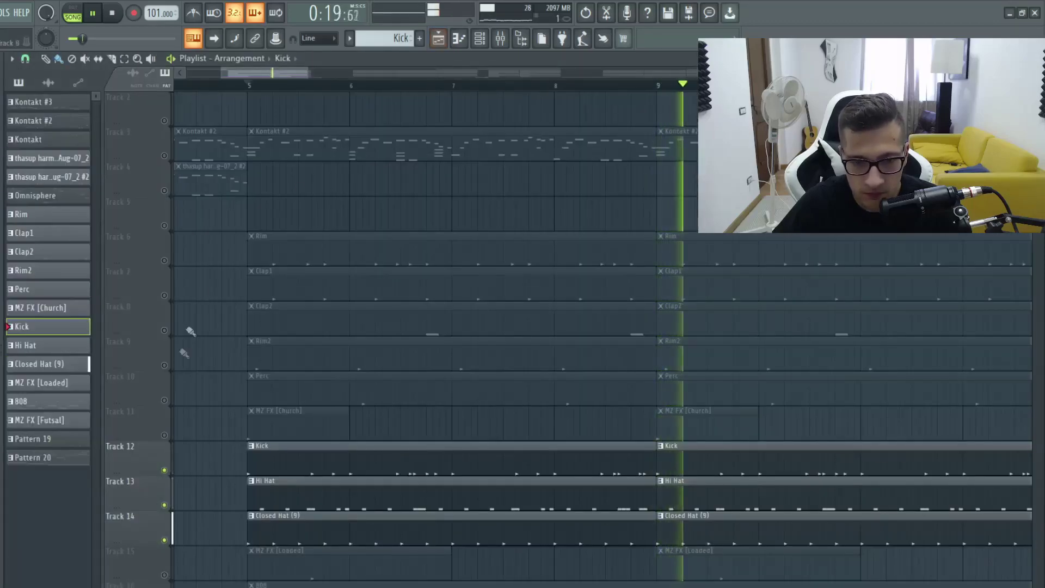
# Stop playback and unmute tracks 6 to 11: Rim, Clap1, Clap2, Rim2, Perc and MZ FX [Church]
pyautogui.click(164, 435)
pyautogui.click(164, 400)
pyautogui.click(164, 366)
pyautogui.press('space')
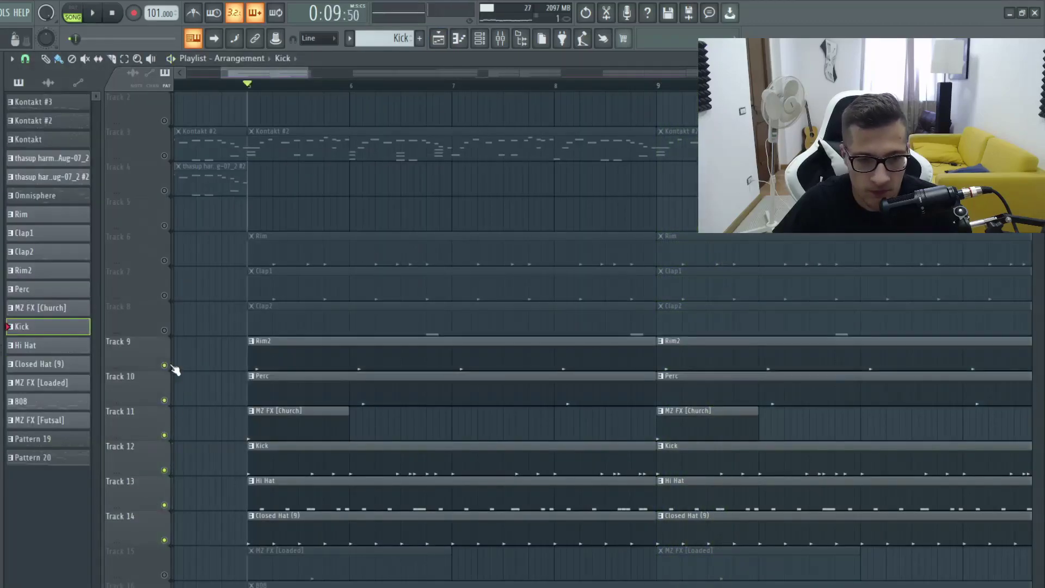
pyautogui.click(164, 331)
pyautogui.click(164, 295)
pyautogui.click(164, 260)
# Unmute MZ FX [Loaded] on track 15 and MZ FX [Futsal] on track 17, and play the drum layers from bar 5
pyautogui.scroll(-4, 169, 272)
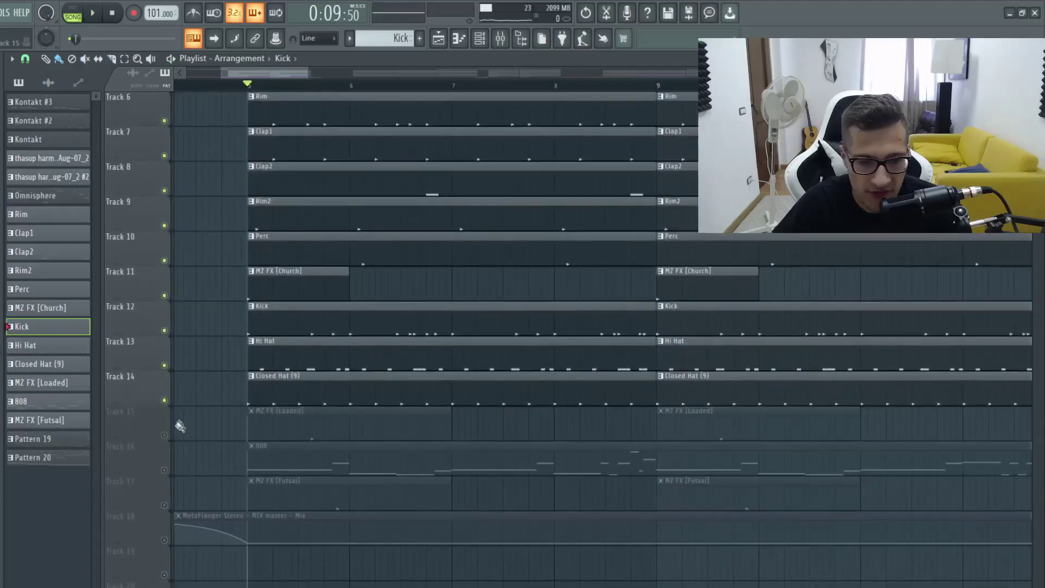
pyautogui.click(163, 434)
pyautogui.click(164, 504)
pyautogui.press('space')
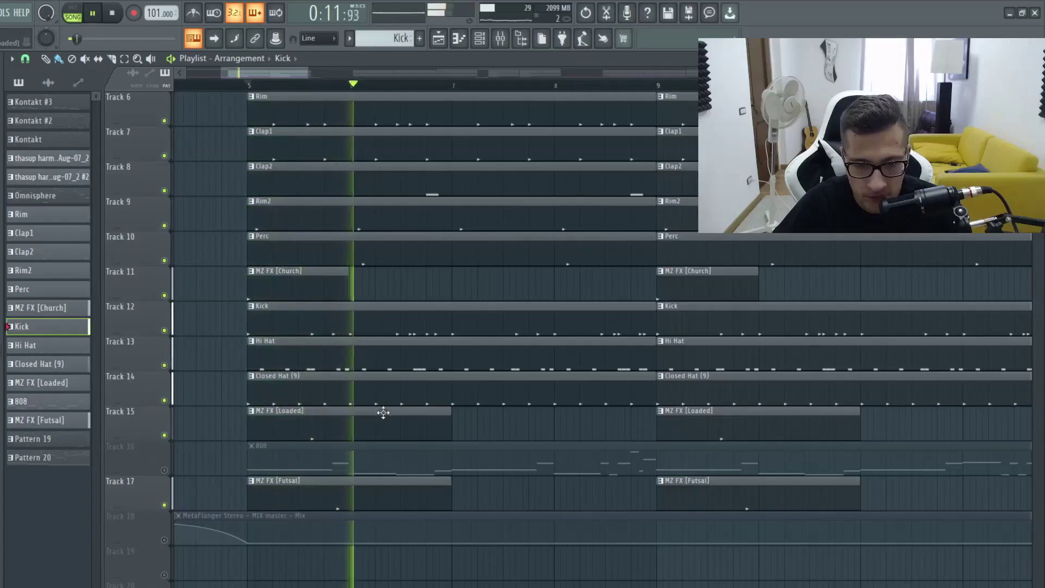
pyautogui.scroll(2, 446, 413)
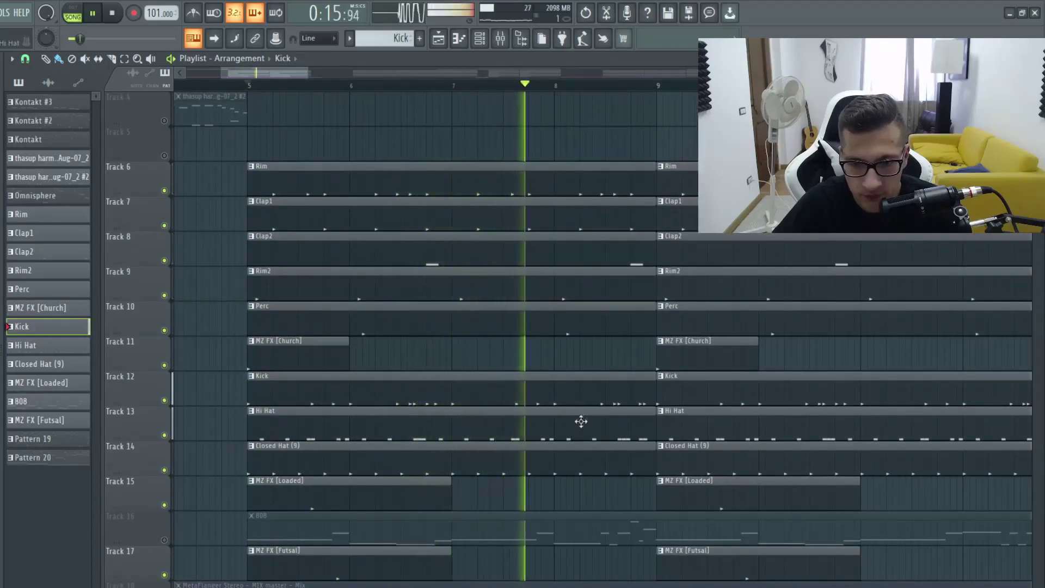
# Open the 808 pattern on track 16 in the piano roll and examine its notes while it plays from bar 5
pyautogui.keyDown('ctrl'); pyautogui.scroll(-1, 456, 458); pyautogui.keyUp('ctrl')
pyautogui.keyDown('ctrl'); pyautogui.scroll(-1, 457, 457); pyautogui.keyUp('ctrl')
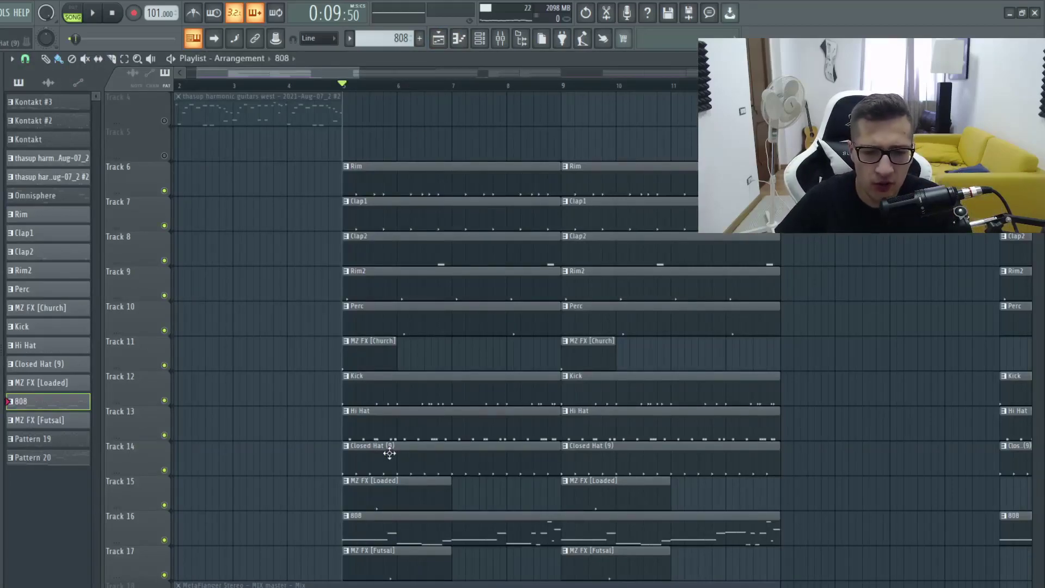
pyautogui.doubleClick(380, 524)
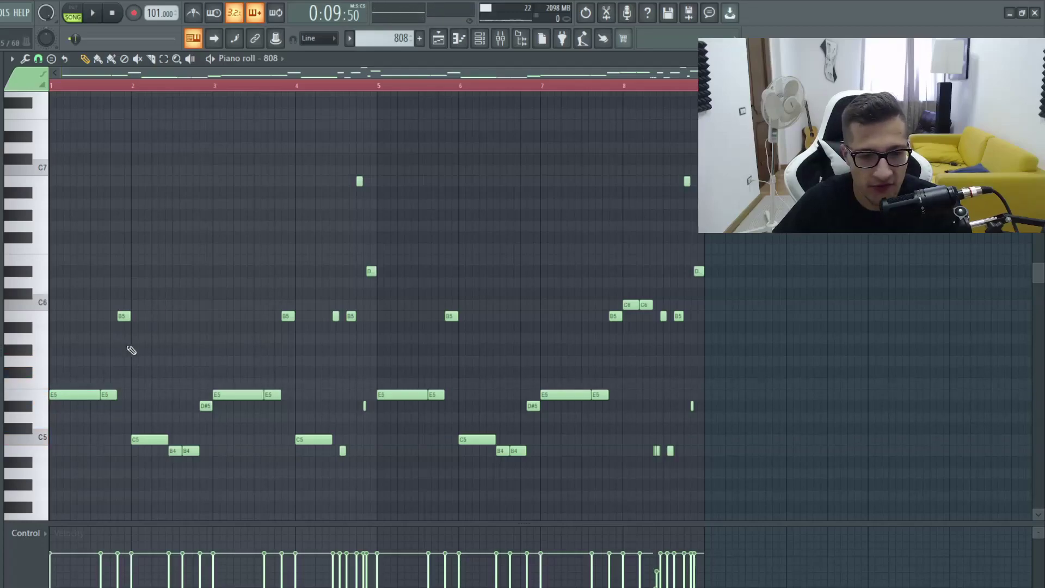
pyautogui.press('space')
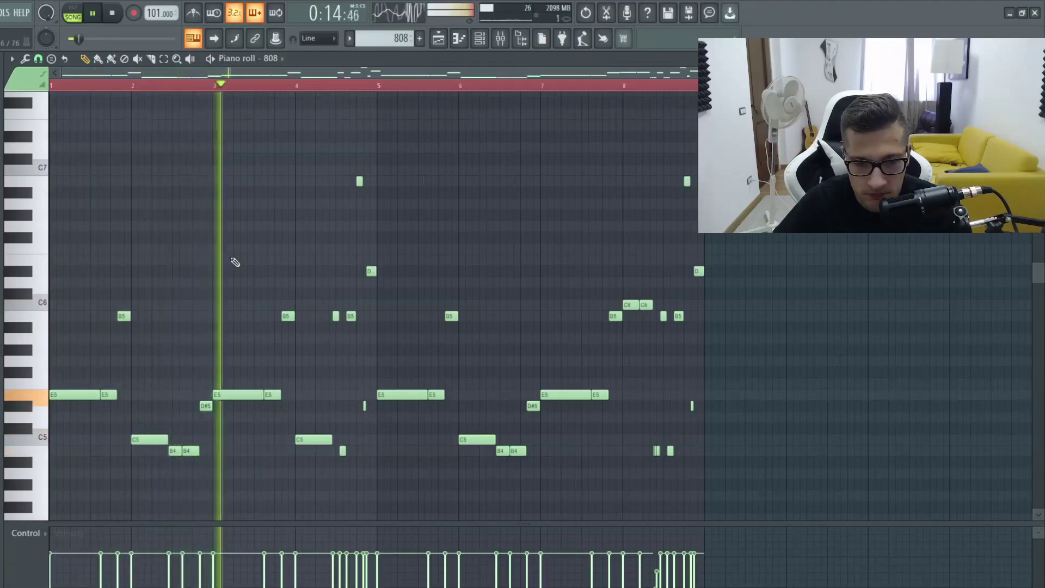
pyautogui.scroll(5, 340, 313)
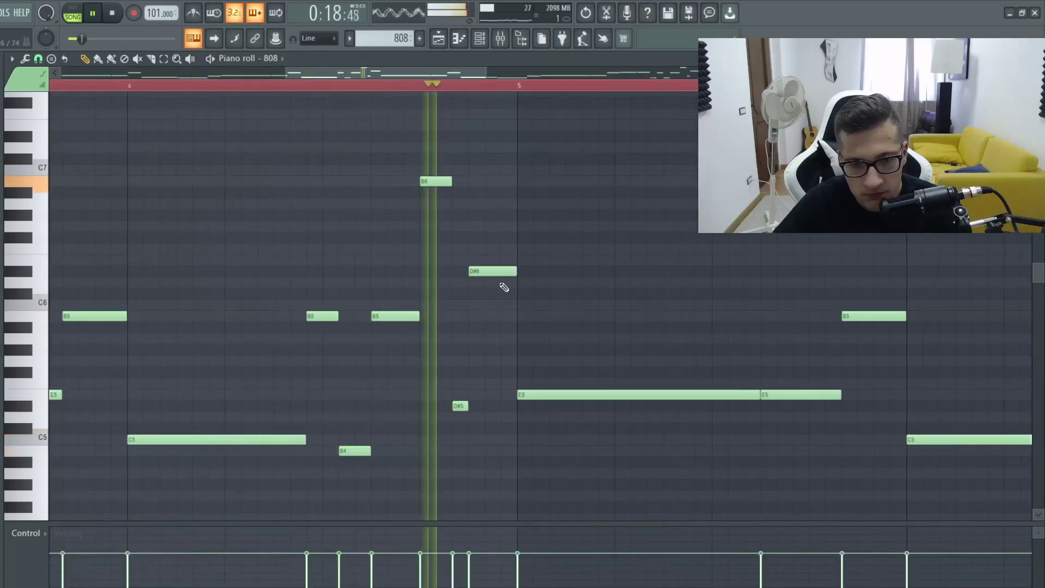
pyautogui.scroll(-1, 504, 287)
pyautogui.scroll(-2, 497, 287)
pyautogui.scroll(4, 604, 322)
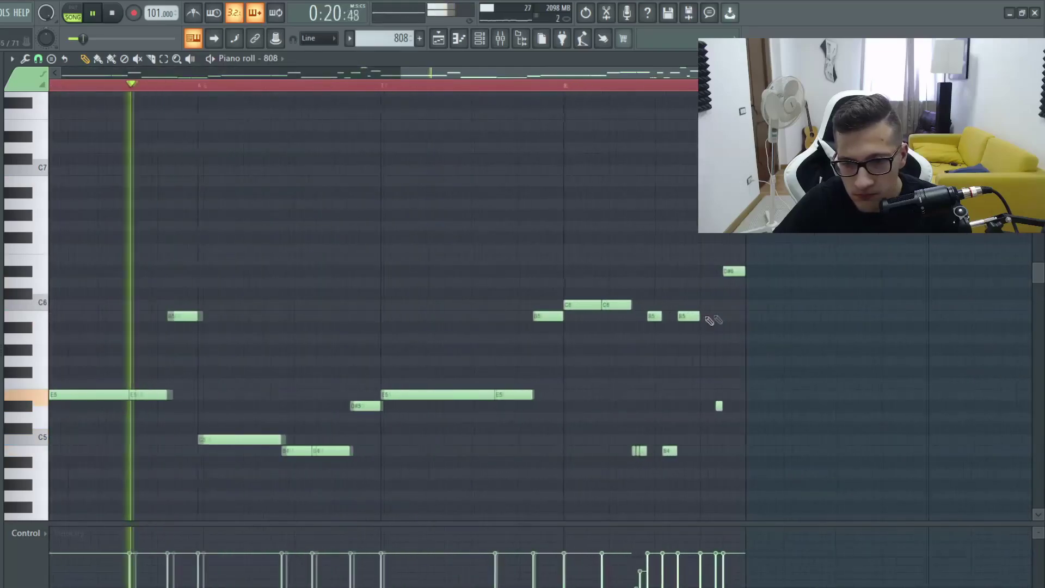
pyautogui.scroll(-1, 606, 324)
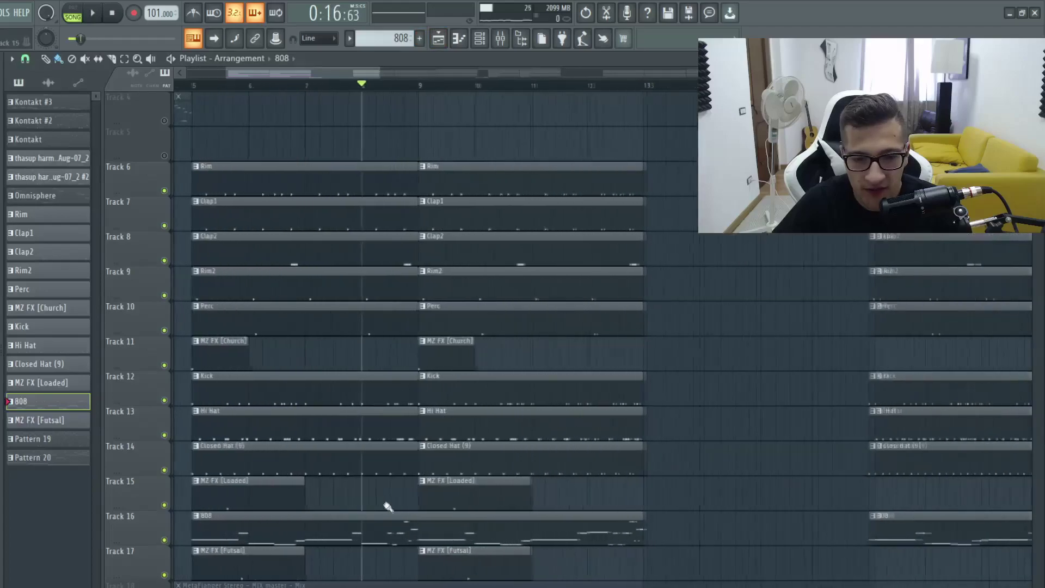
# Reopen the 808 pattern, play the high notes at the end of its fourth bar, and return to the playlist
pyautogui.doubleClick(397, 520)
pyautogui.scroll(3, 275, 351)
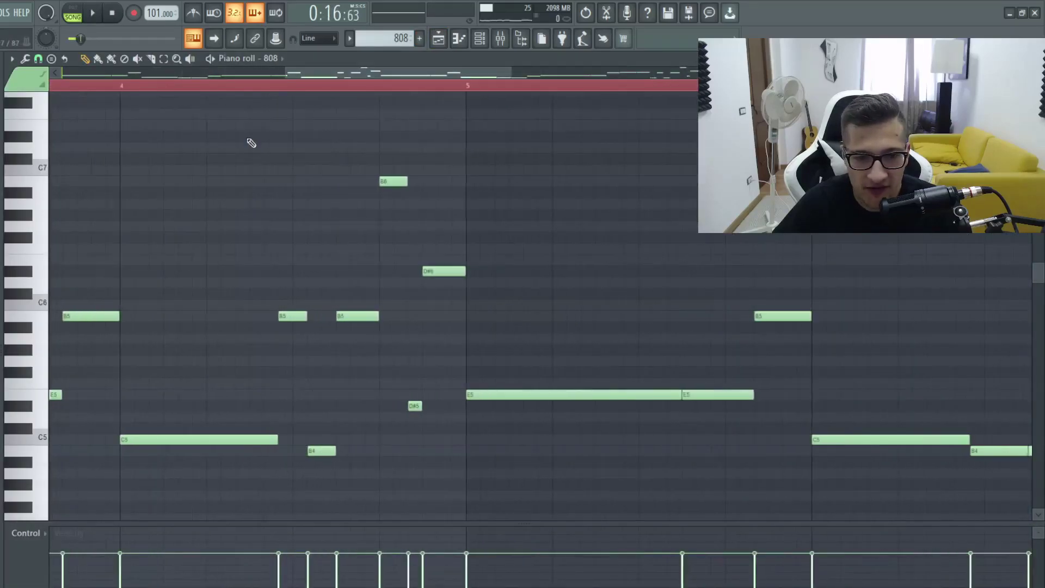
pyautogui.click(243, 92)
pyautogui.press('space')
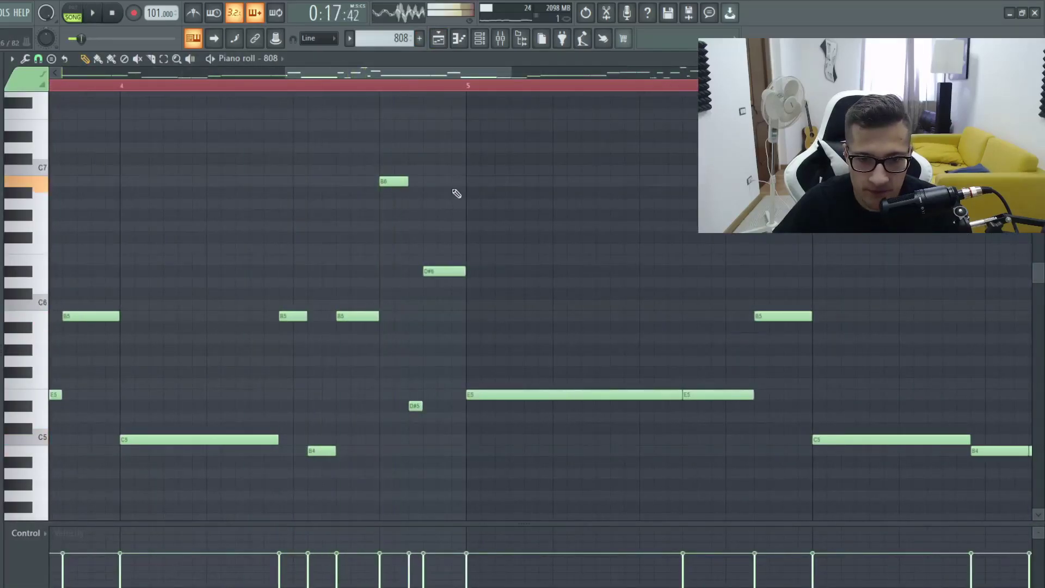
pyautogui.scroll(-4, 326, 349)
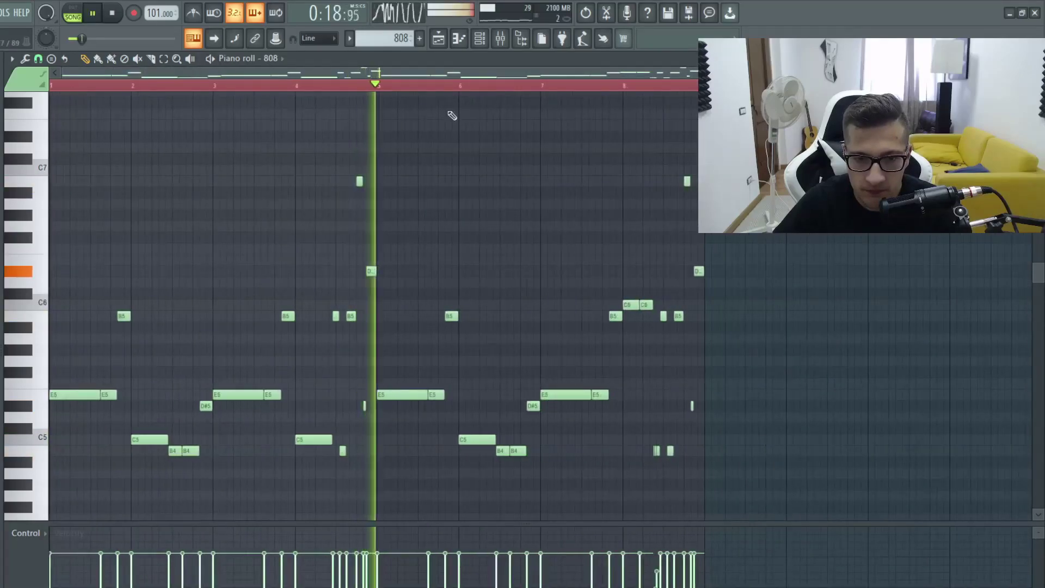
pyautogui.click(440, 40)
# Play the transition before bar 13 with TRMY - Bogota Rim on track 19 soloed, and bring all tracks back in
pyautogui.scroll(-5, 413, 378)
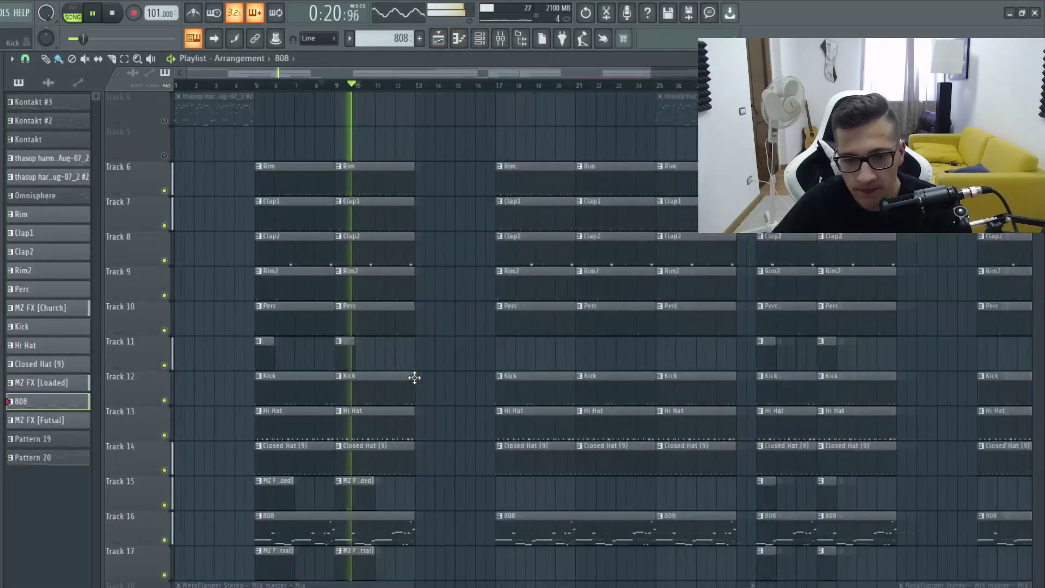
pyautogui.scroll(-3, 414, 375)
pyautogui.press('space')
pyautogui.click(397, 86)
pyautogui.scroll(5, 400, 89)
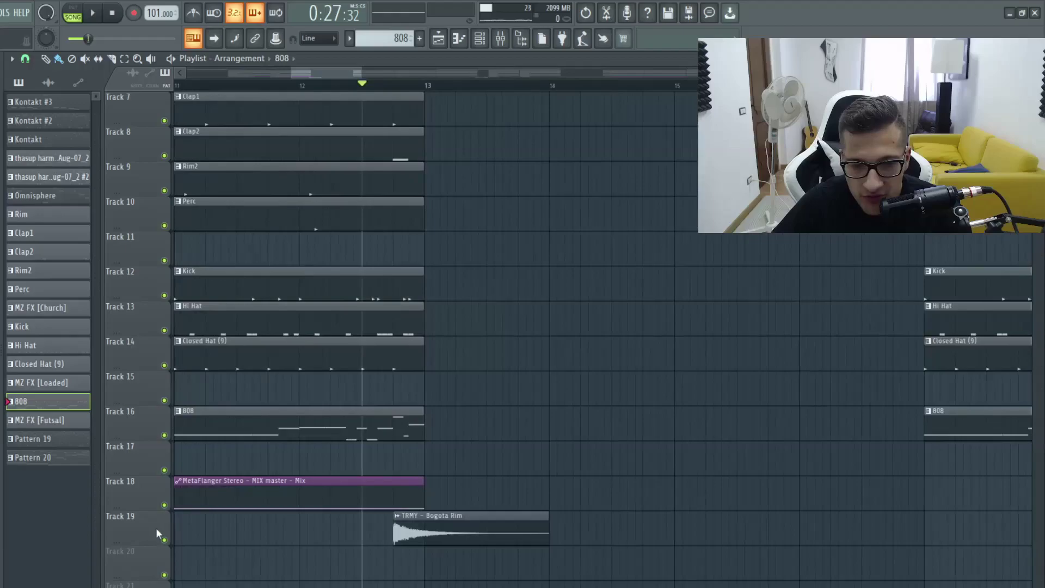
pyautogui.rightClick(164, 539)
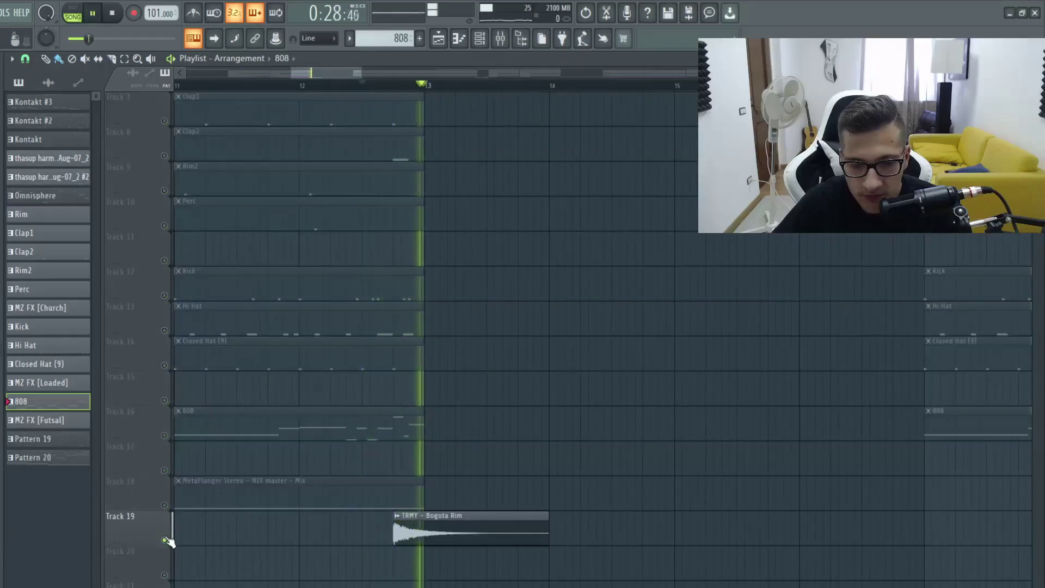
pyautogui.rightClick(165, 539)
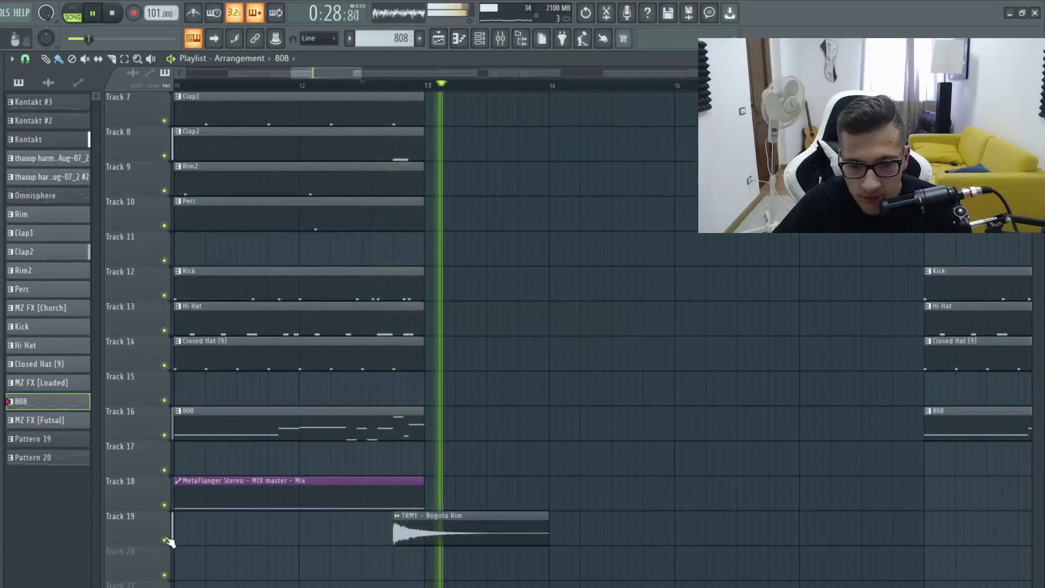
# Play the intro from the beginning of the arrangement, examining the MetaFlanger Stereo automation on track 18 and the melody tracks
pyautogui.scroll(-4, 241, 466)
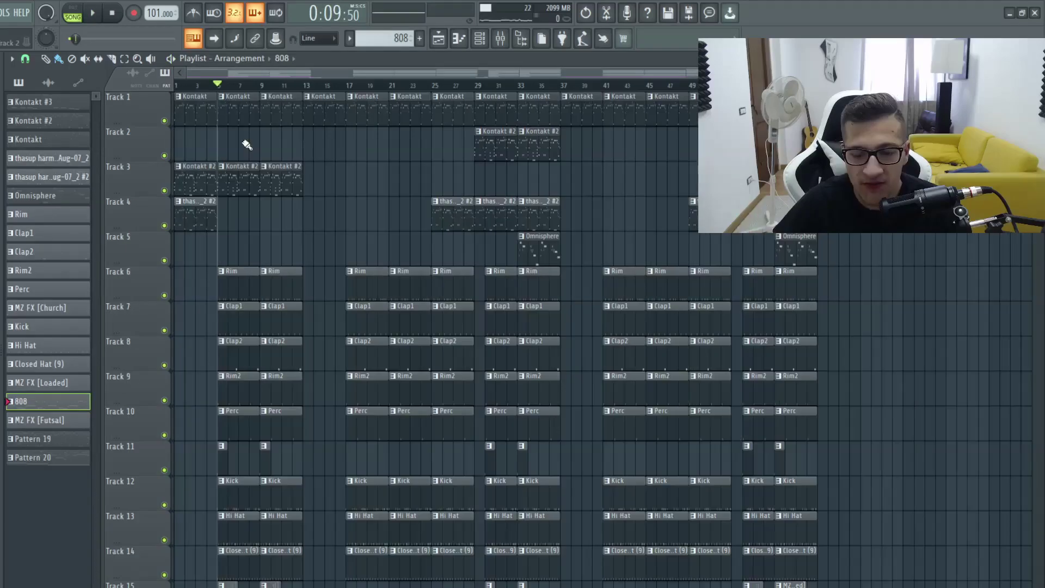
pyautogui.scroll(-6, 247, 144)
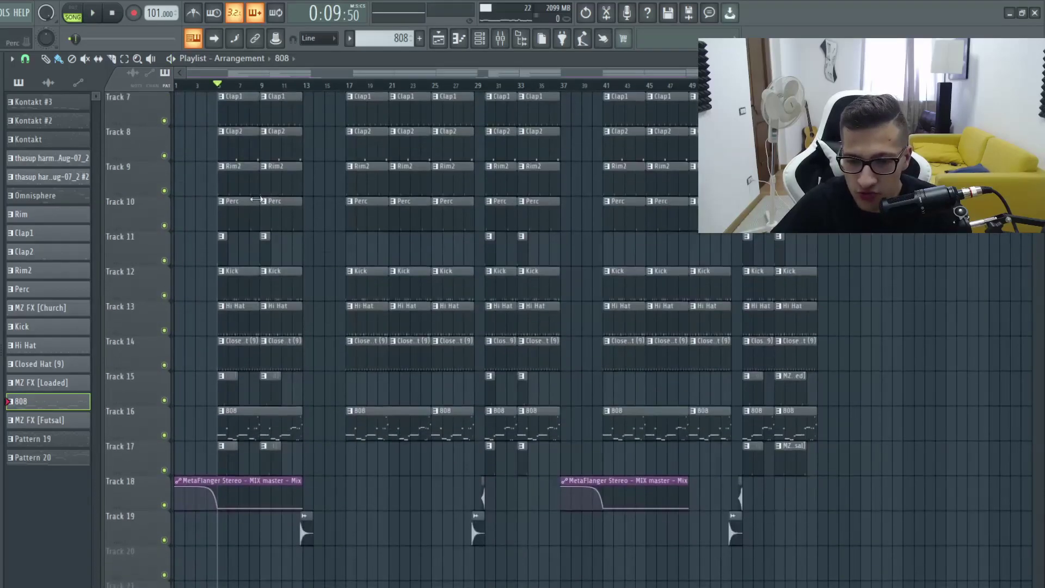
pyautogui.scroll(4, 256, 200)
pyautogui.scroll(2, 256, 200)
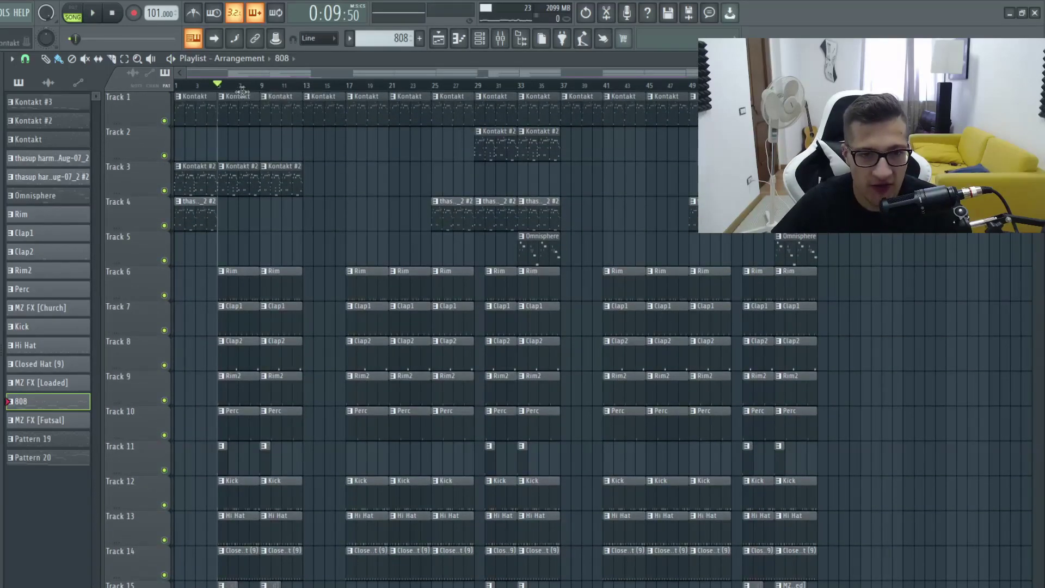
pyautogui.scroll(-6, 212, 479)
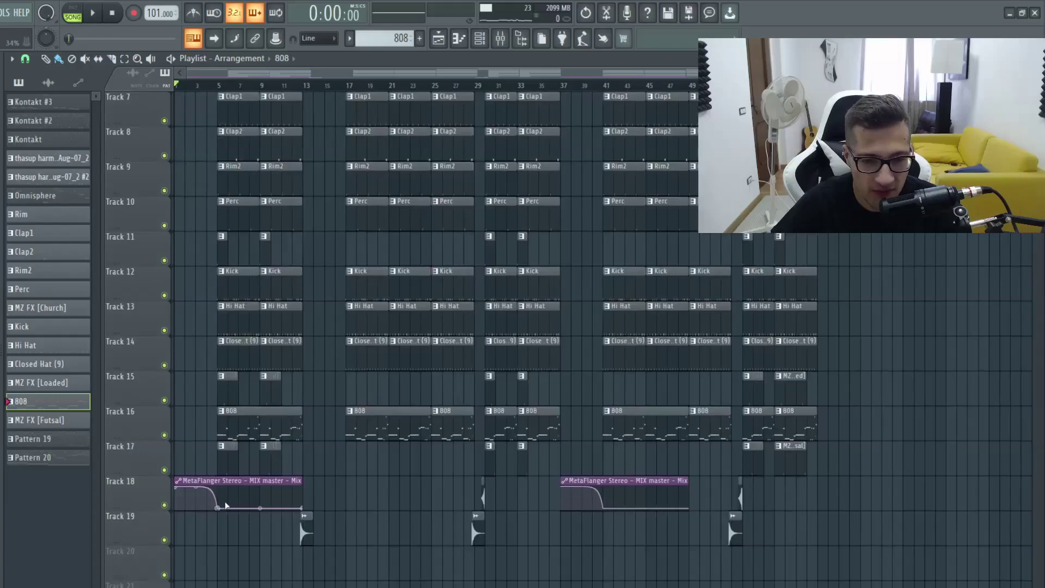
pyautogui.press('space')
pyautogui.scroll(6, 166, 165)
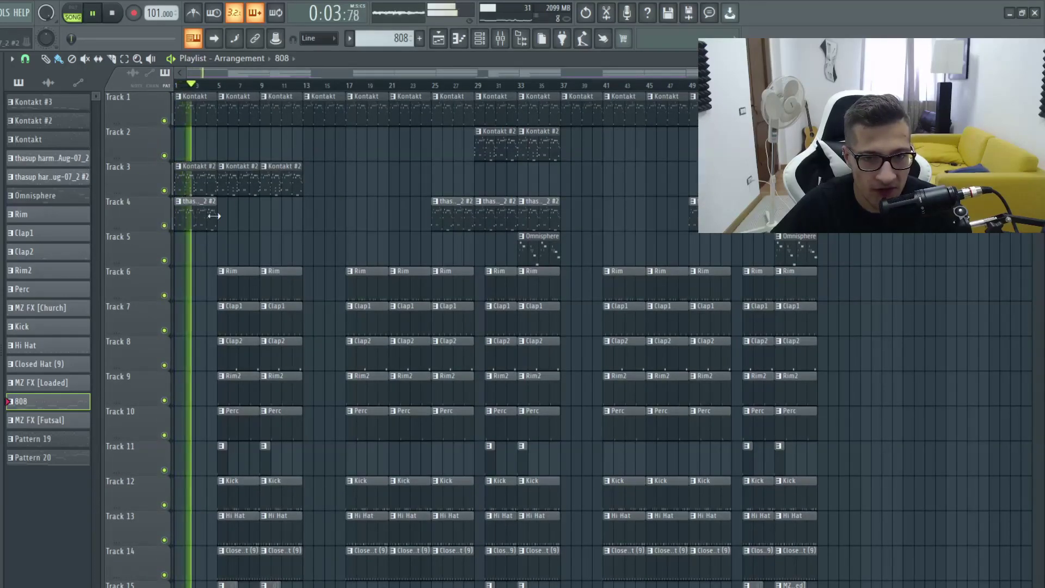
pyautogui.scroll(-6, 214, 223)
pyautogui.scroll(6, 213, 240)
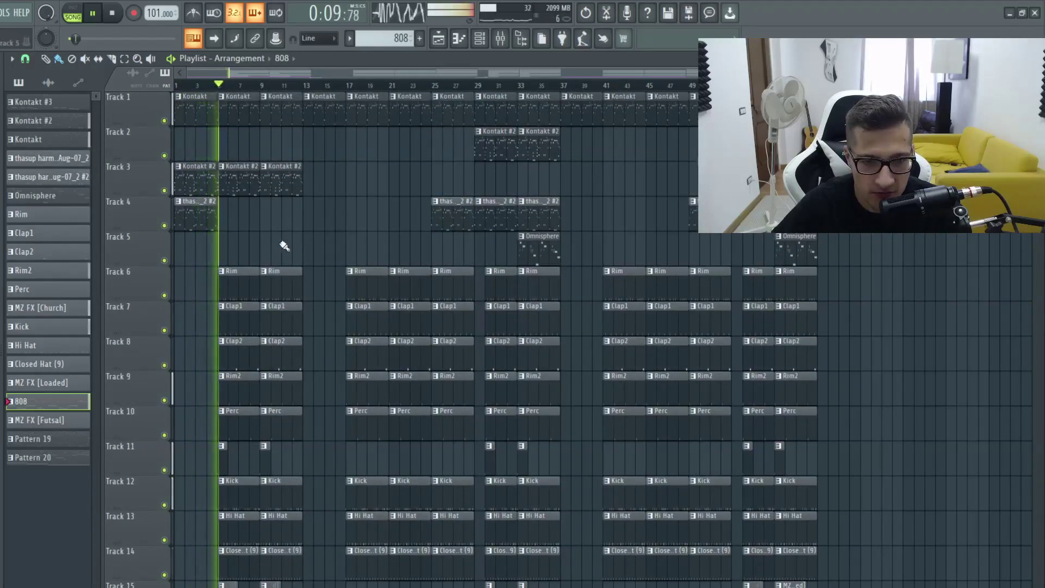
# Play the arrangement from about bar 12 and from about bar 16, examining which tracks play in each section
pyautogui.click(295, 86)
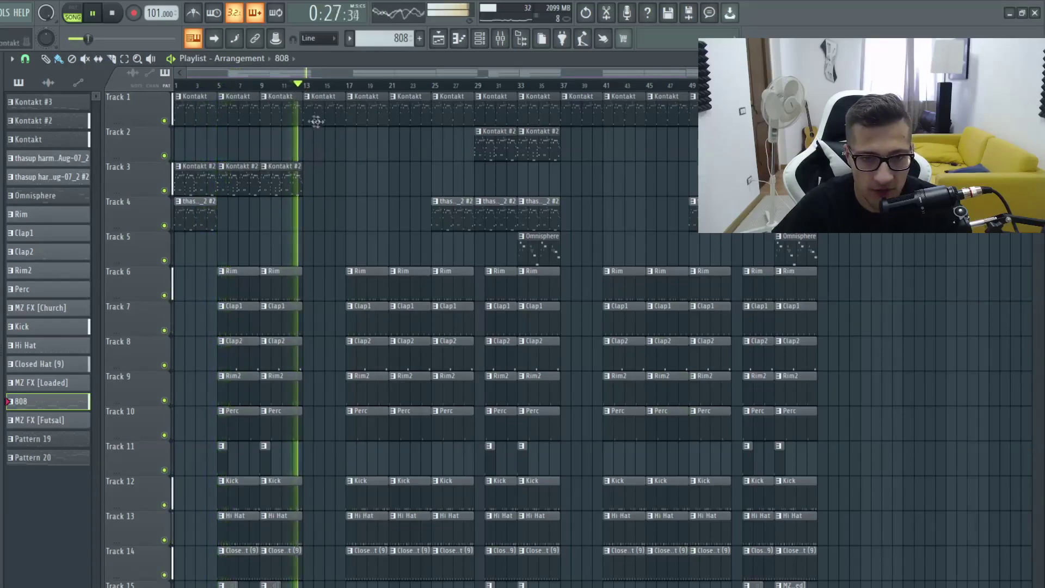
pyautogui.click(347, 86)
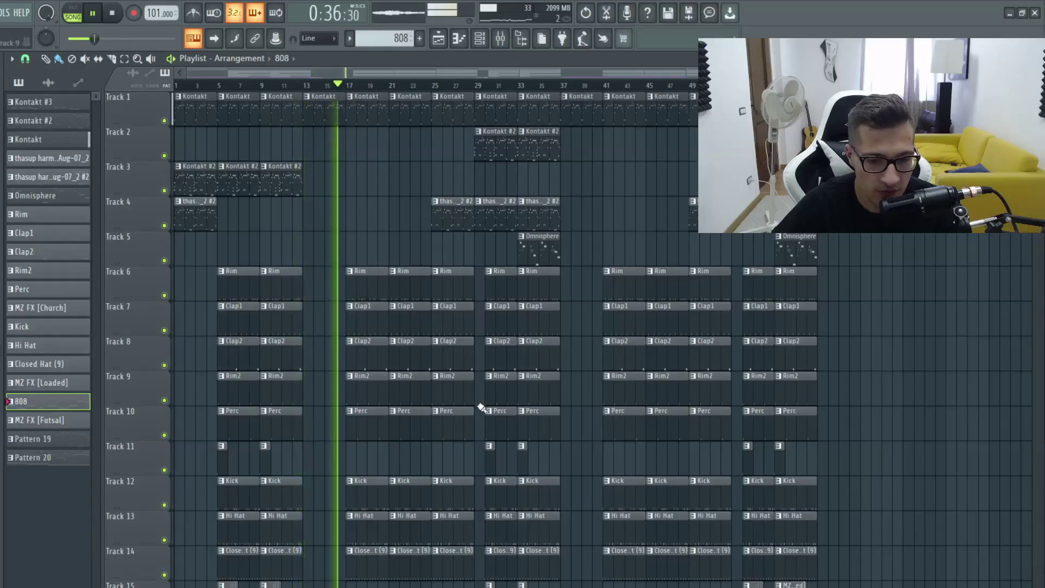
pyautogui.scroll(-4, 452, 371)
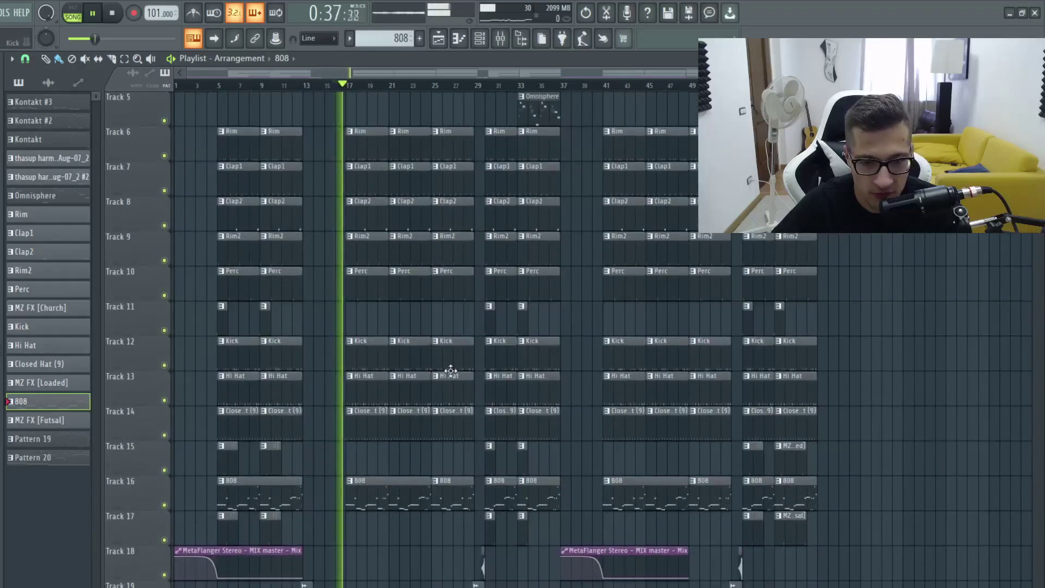
pyautogui.scroll(4, 451, 371)
pyautogui.scroll(-2, 451, 371)
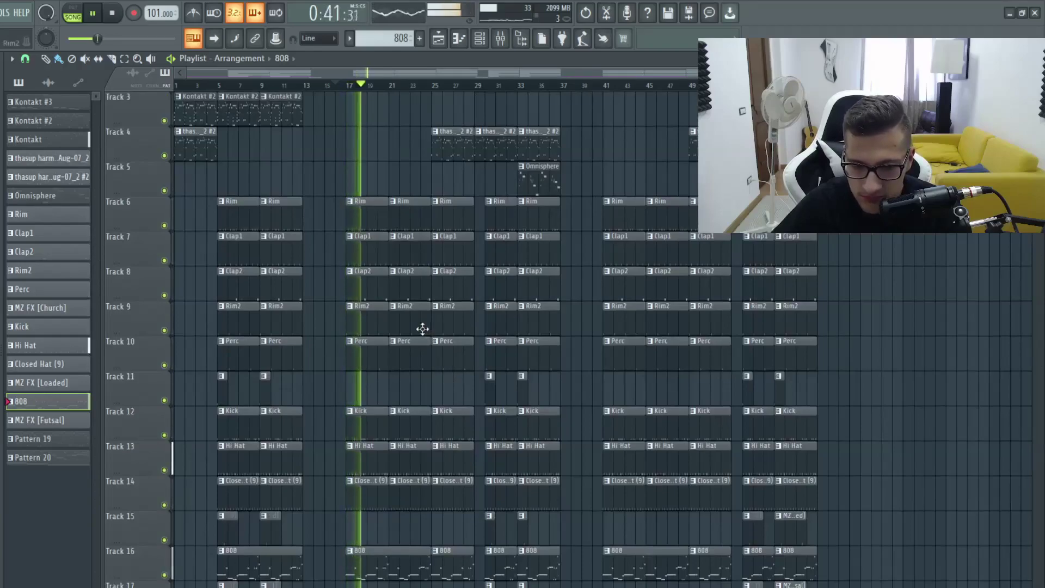
pyautogui.scroll(2, 423, 329)
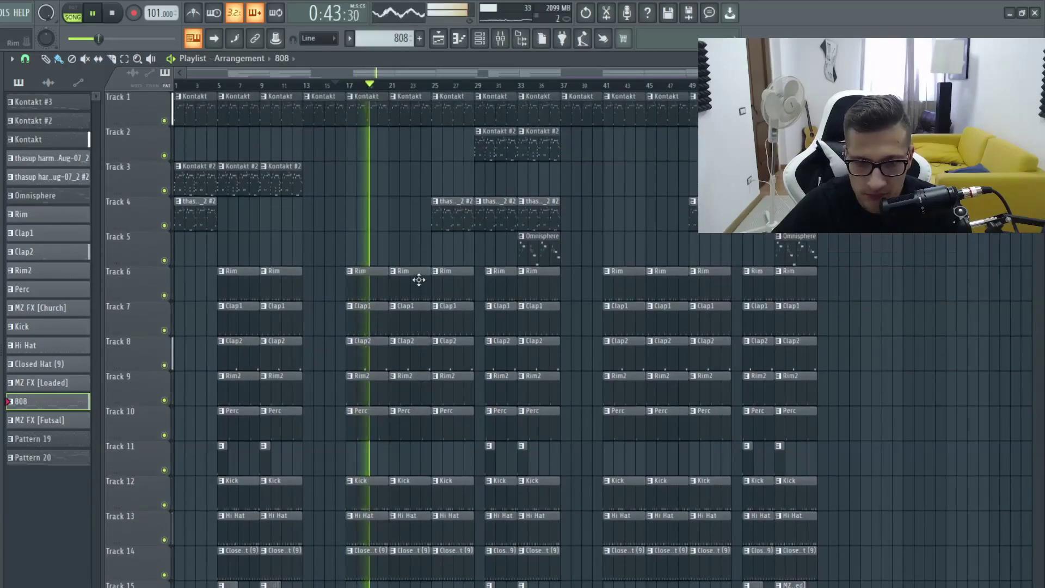
# Play the arrangement from about bar 25 and from about bar 28, following the lead-in to bar 29
pyautogui.click(431, 86)
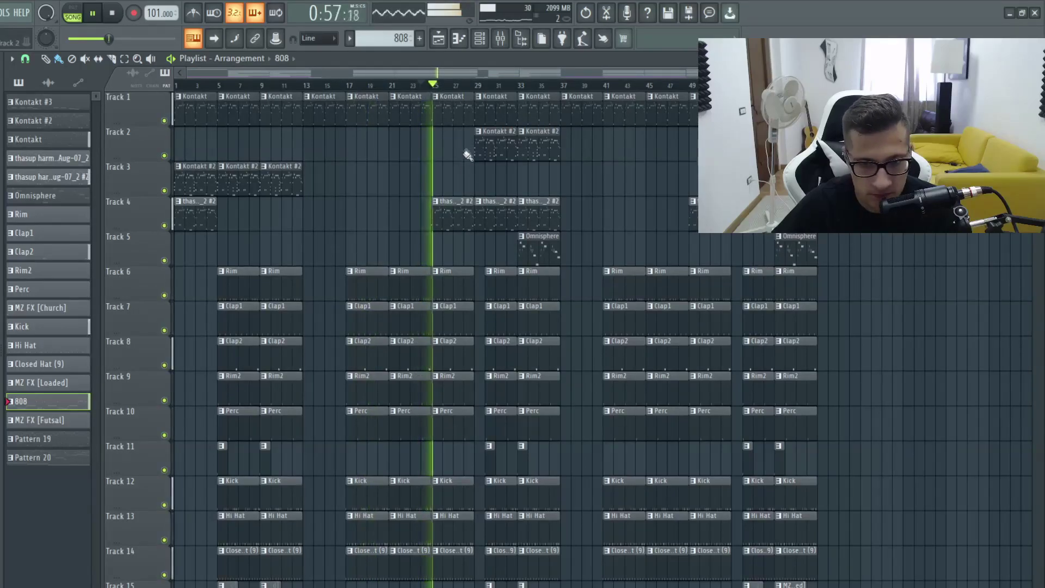
pyautogui.click(465, 86)
pyautogui.scroll(-4, 461, 283)
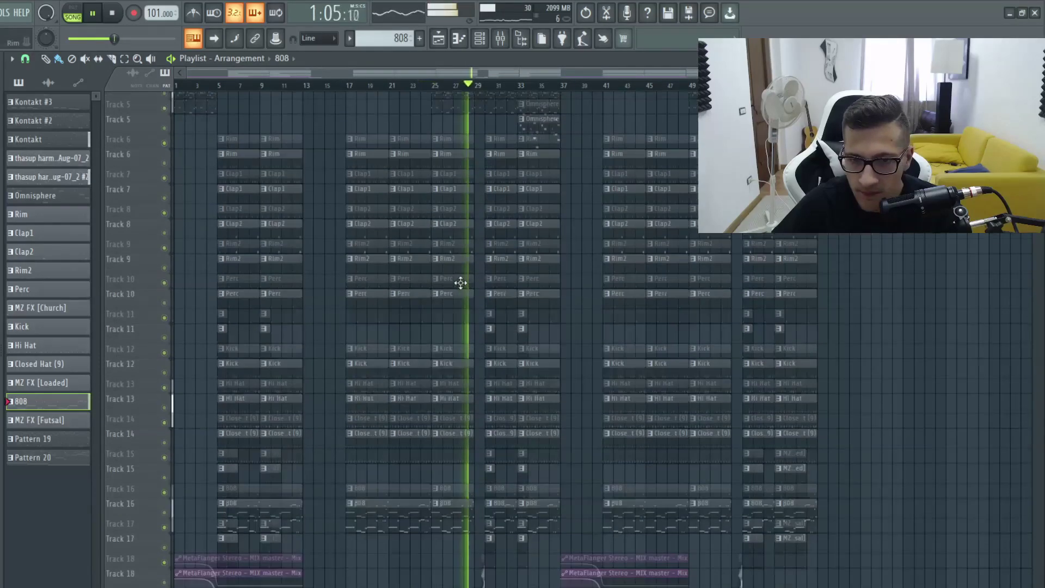
pyautogui.scroll(4, 471, 282)
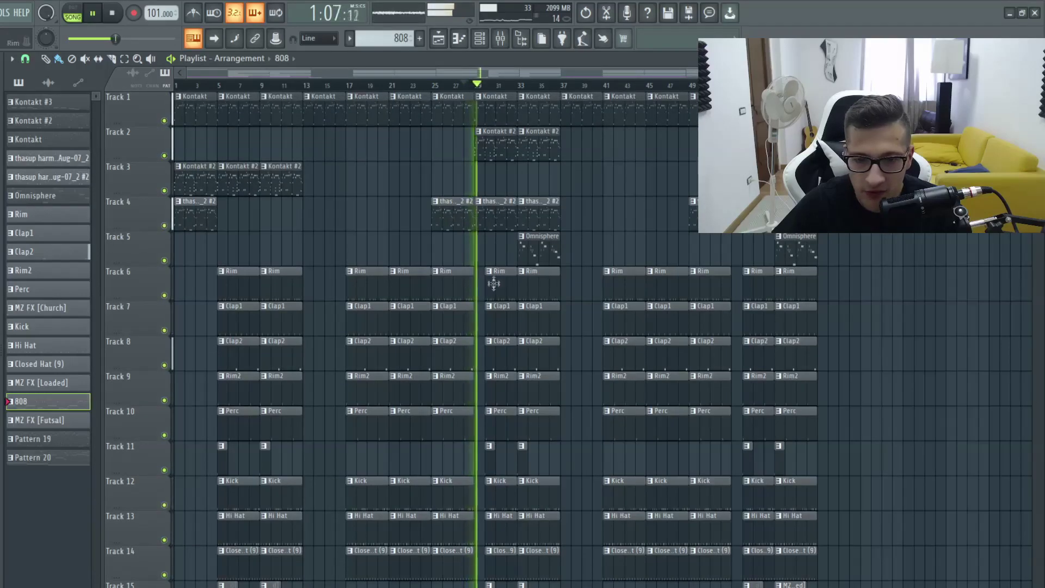
# Examine the clips between bars 29 and 37 up close during playback, and return to the view of the whole arrangement
pyautogui.scroll(-4, 497, 436)
pyautogui.scroll(3, 498, 536)
pyautogui.scroll(4, 498, 536)
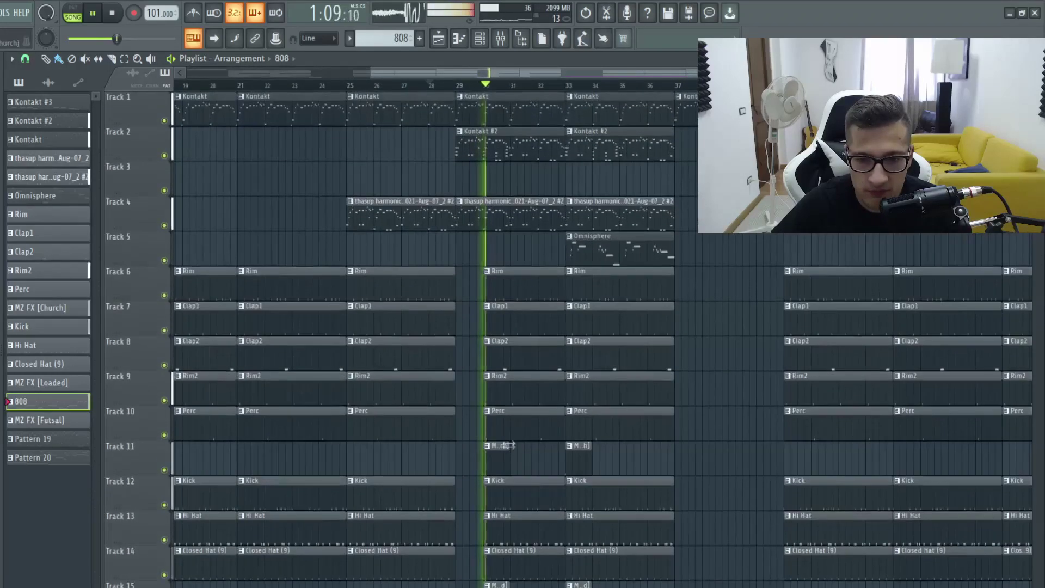
pyautogui.scroll(-3, 509, 424)
pyautogui.scroll(3, 537, 473)
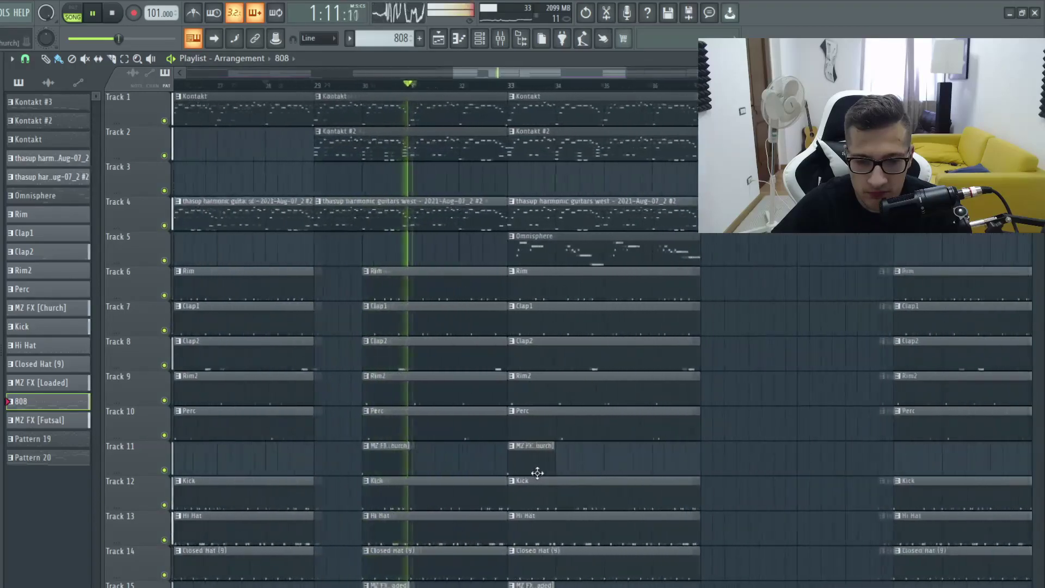
pyautogui.scroll(-1, 545, 451)
pyautogui.scroll(1, 546, 452)
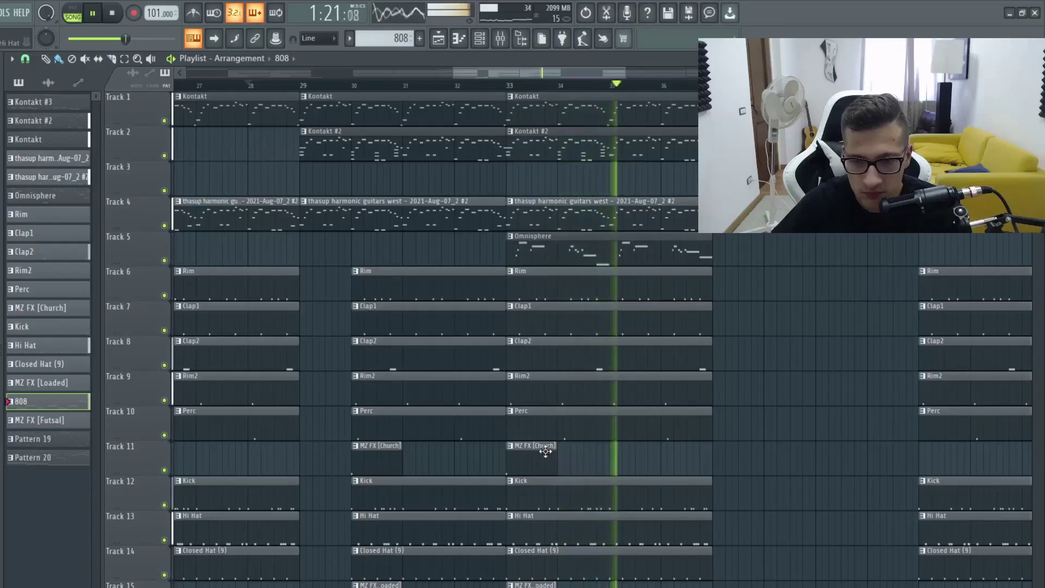
pyautogui.scroll(-5, 545, 446)
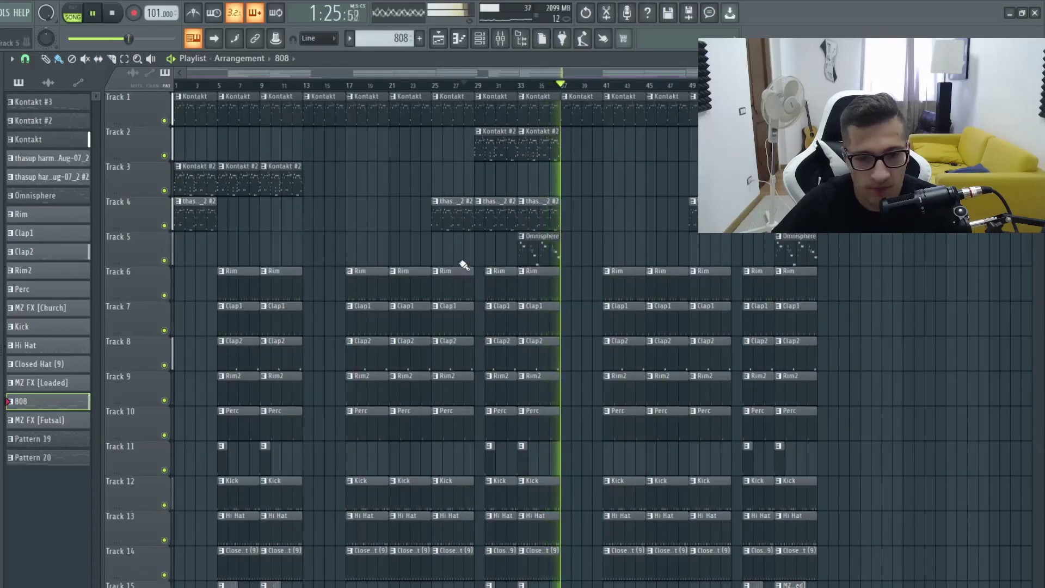
# Stop playback, return to the start of the arrangement, and move the playback position to about bar 18
pyautogui.press('space')
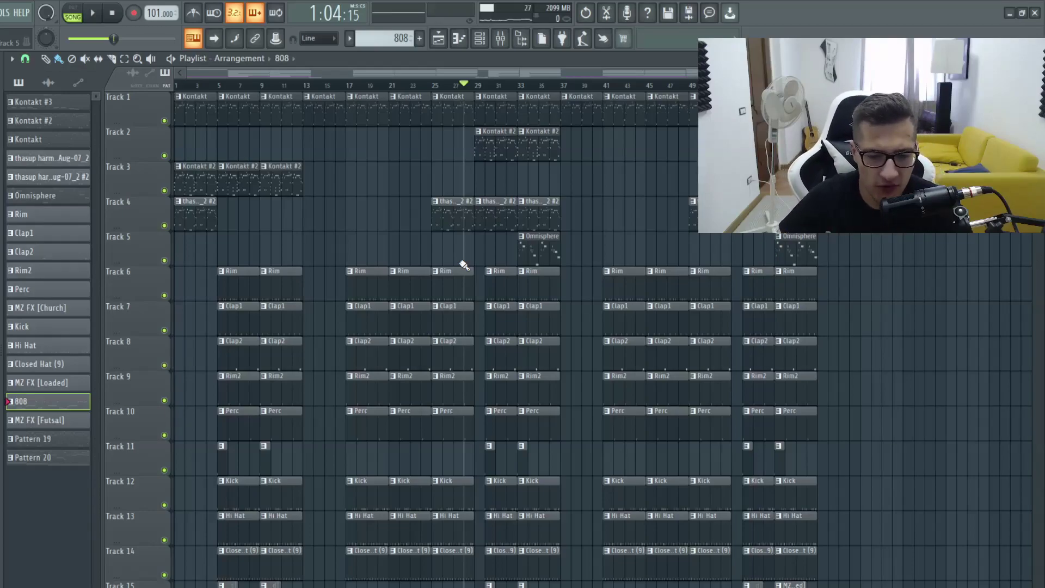
pyautogui.click(178, 82)
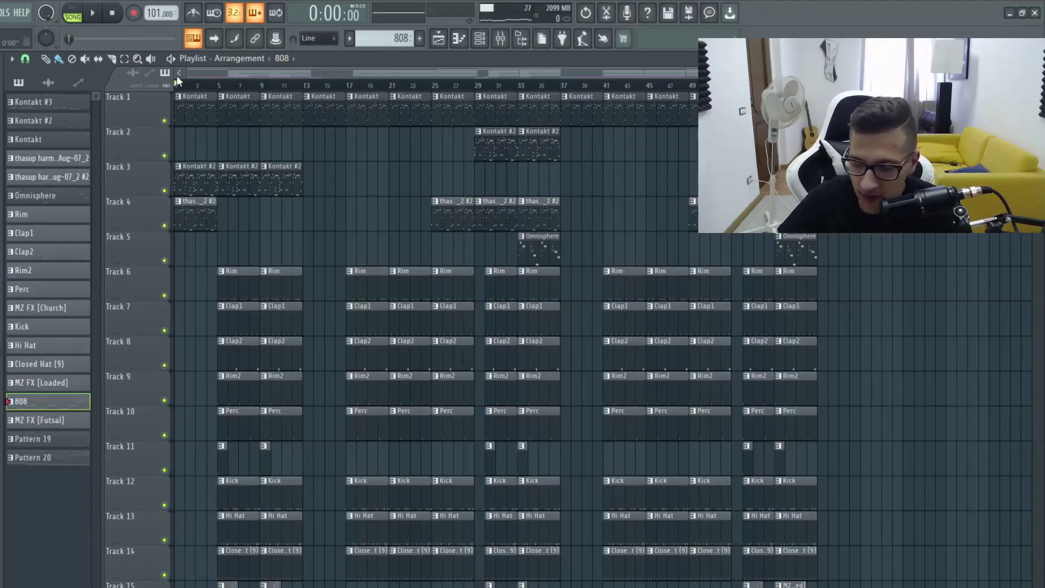
pyautogui.click(445, 36)
pyautogui.click(446, 38)
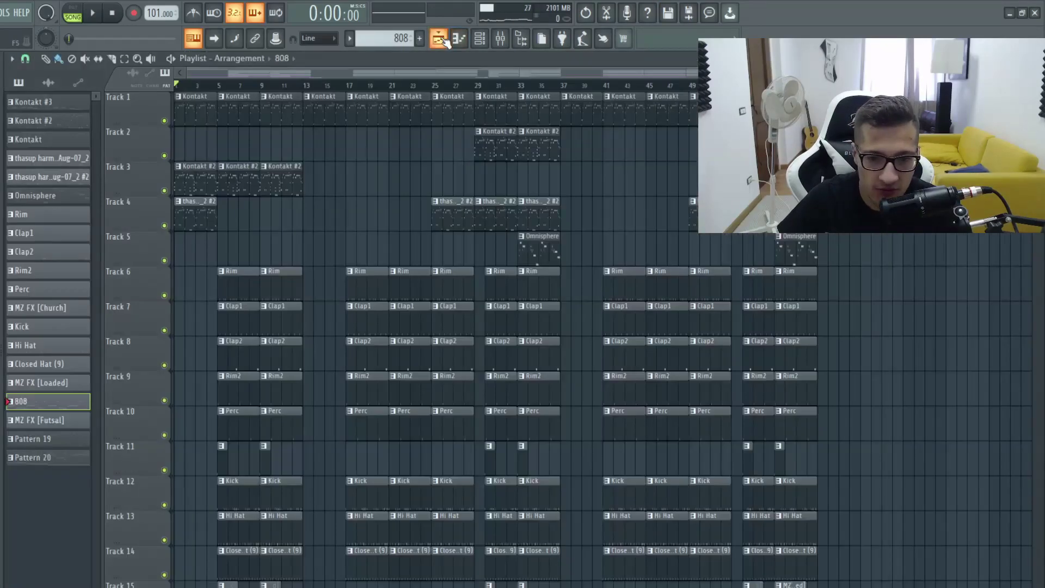
pyautogui.moveTo(219, 87); pyautogui.dragTo(362, 93)
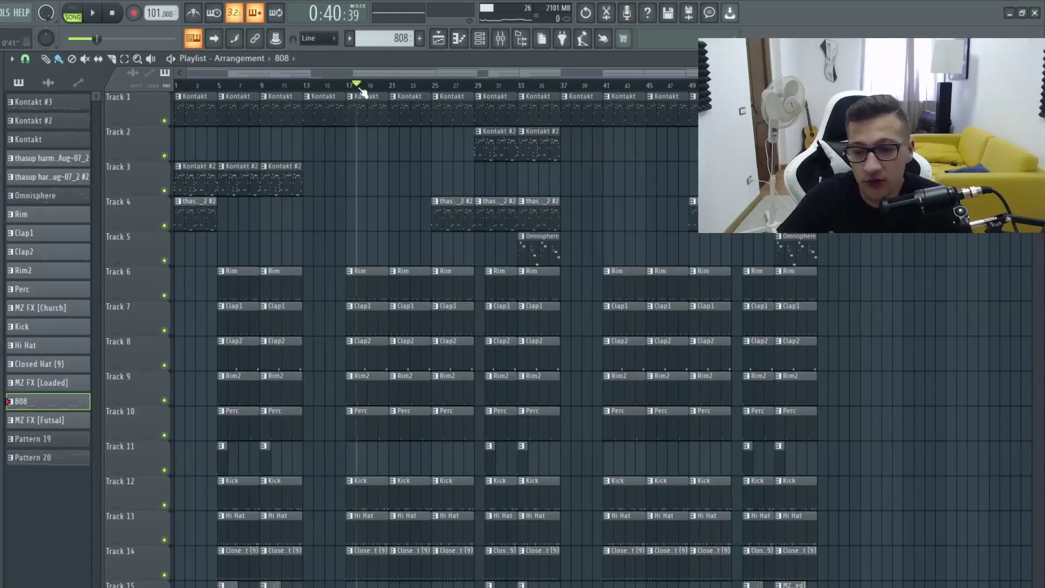
# Examine the mixer inserts from the Clap - Layer track 9 back to the MIX master track, and return to the playlist
pyautogui.click(501, 39)
pyautogui.click(308, 170)
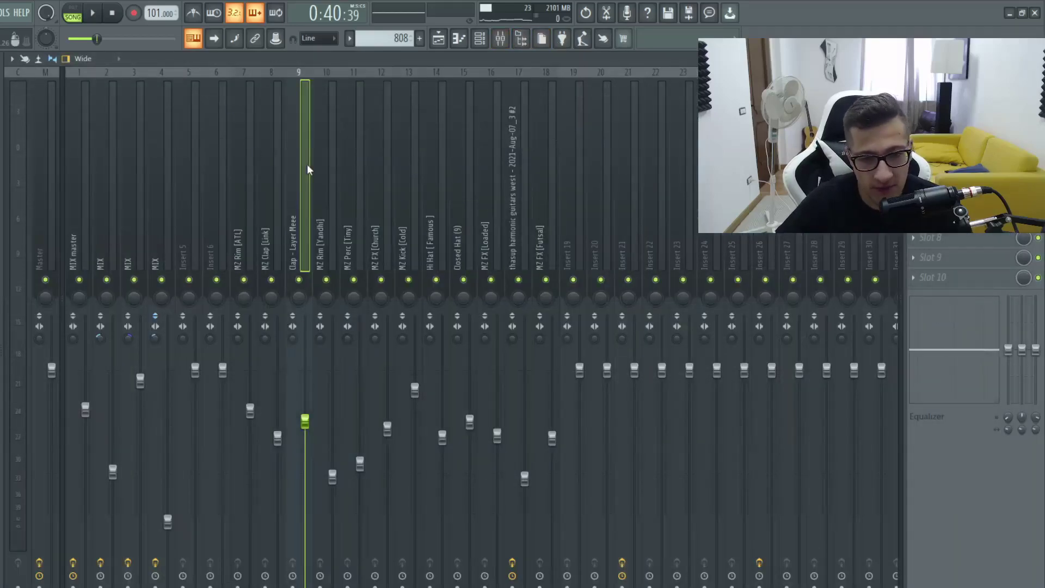
pyautogui.press('Left')
pyautogui.press('Left')
pyautogui.press('Left')
pyautogui.press('Left')
pyautogui.press('Left')
pyautogui.press('Left')
pyautogui.press('Left')
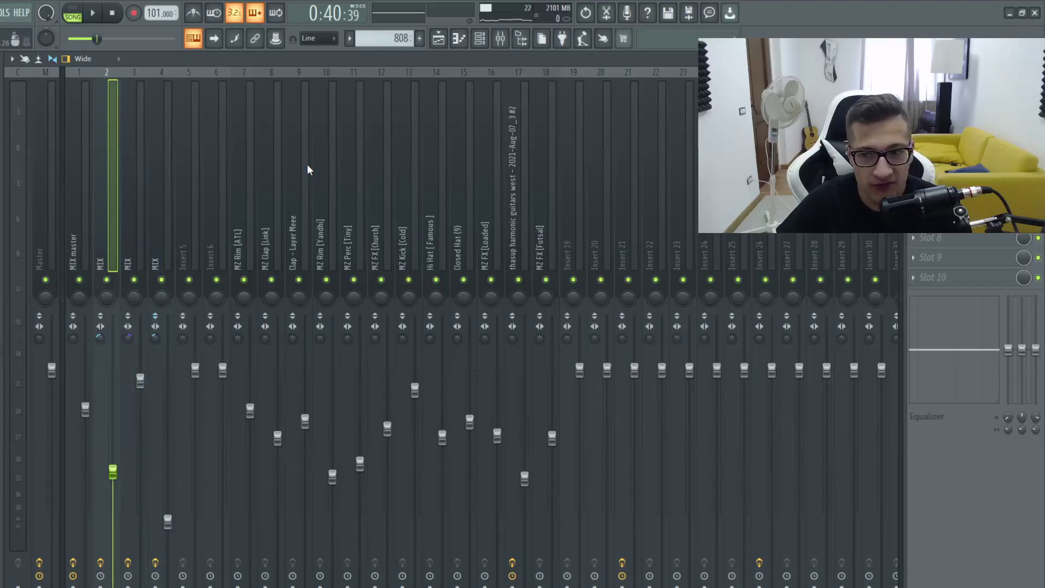
pyautogui.press('Left')
pyautogui.click(439, 38)
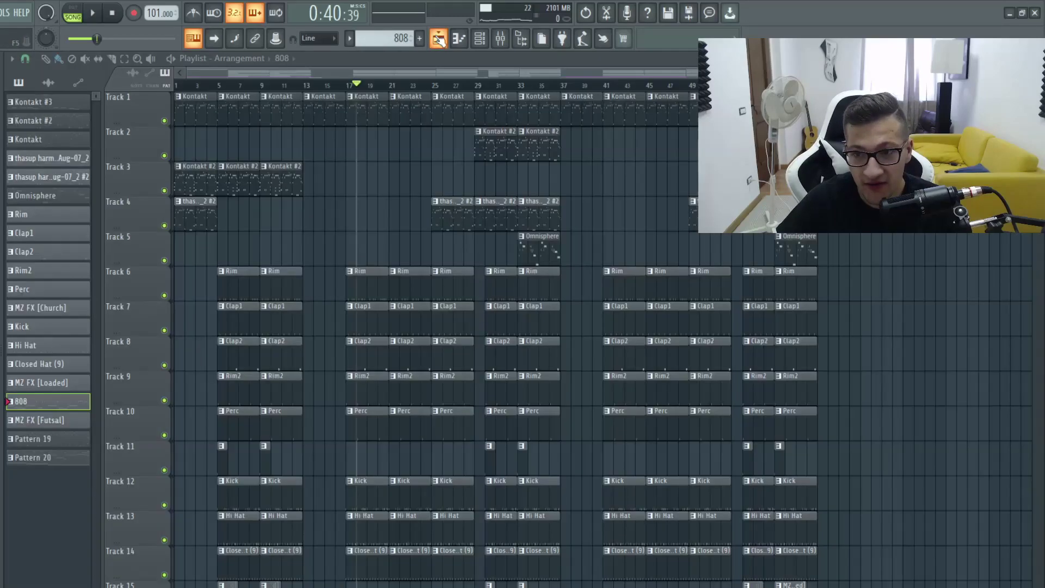